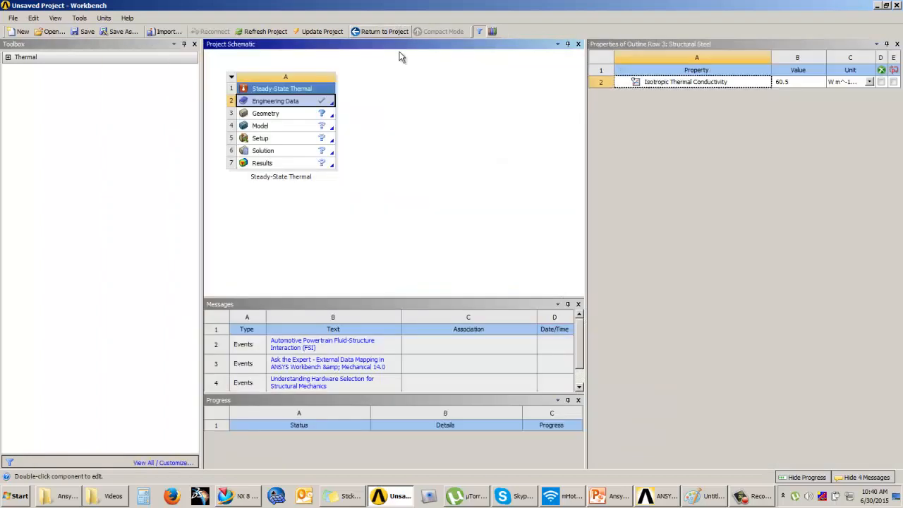
Import the HeatSink file as the geometry of the Steady-State Thermal system
click(297, 115)
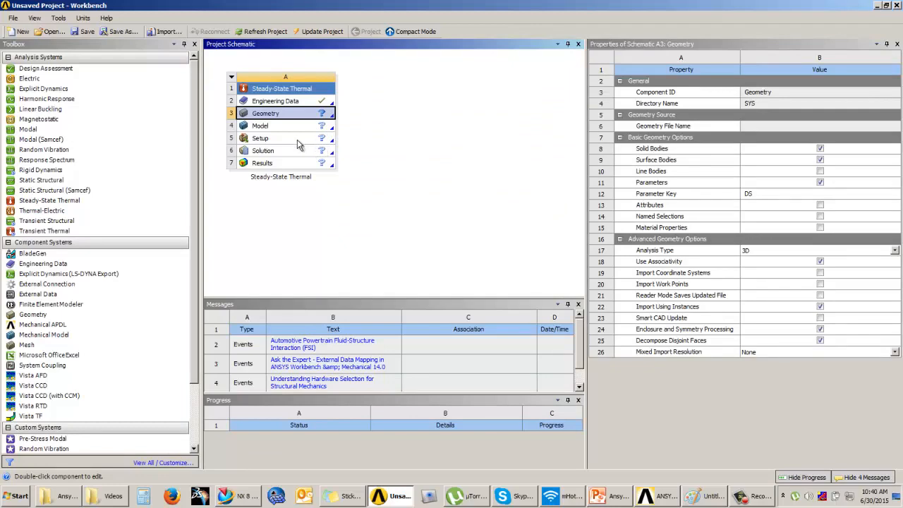
right_click(300, 115)
mouse_move(389, 136)
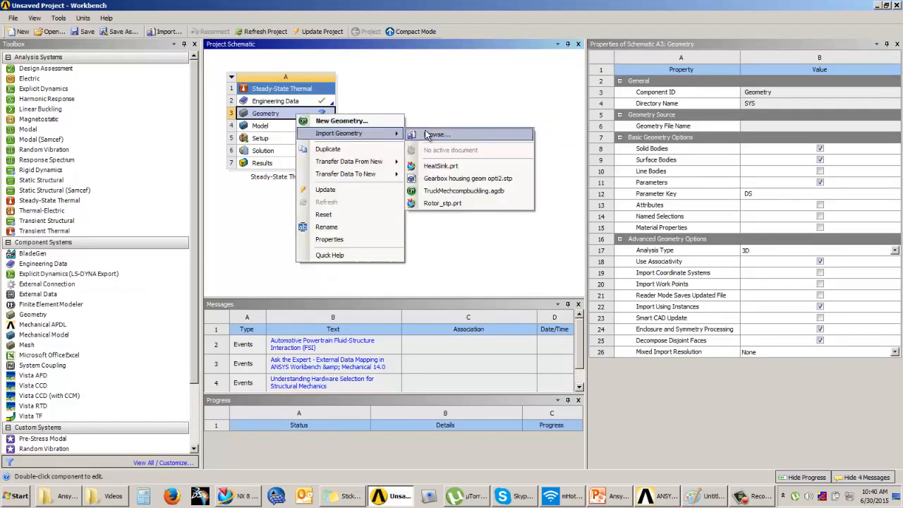
click(424, 135)
click(568, 185)
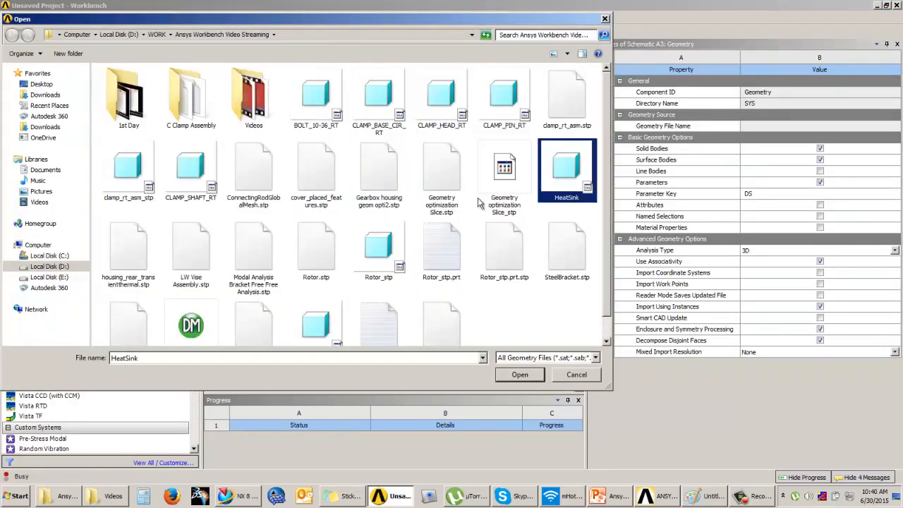
click(522, 375)
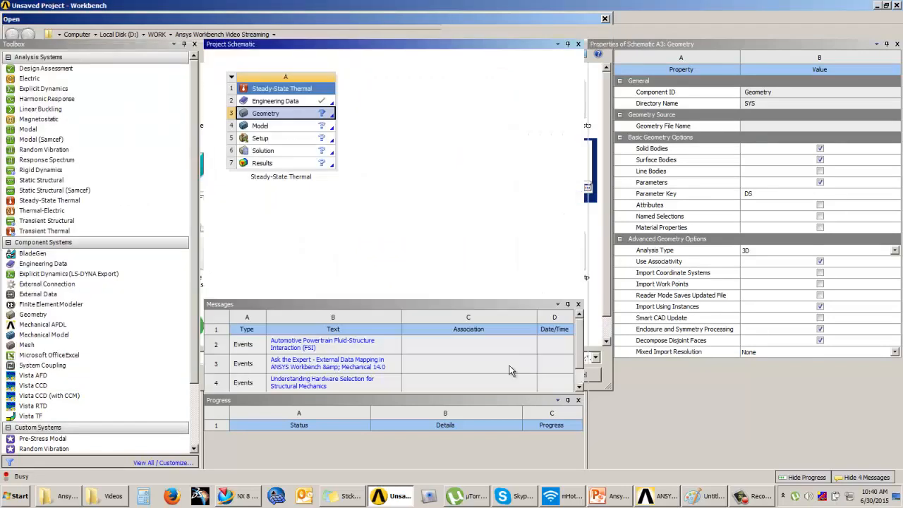
Open the imported geometry for editing with millimeter as the length unit and generate the heat sink model
double_click(313, 116)
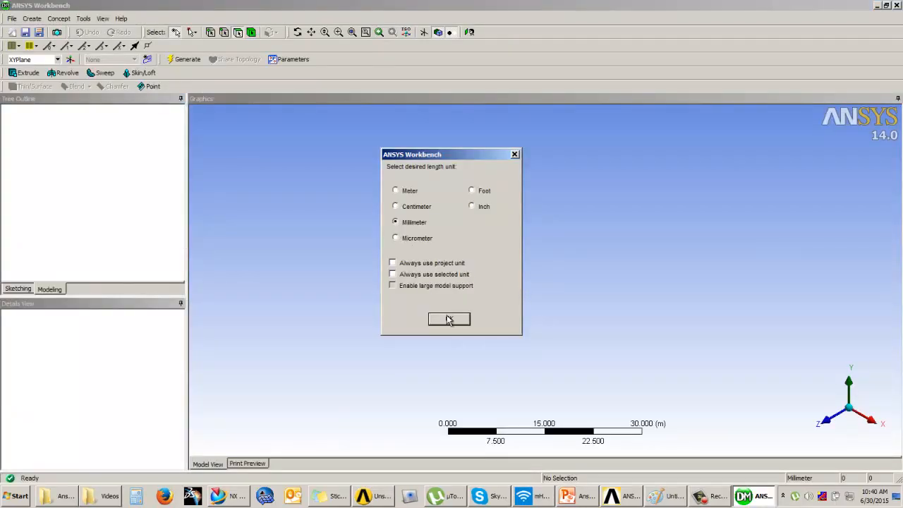
click(447, 318)
click(185, 60)
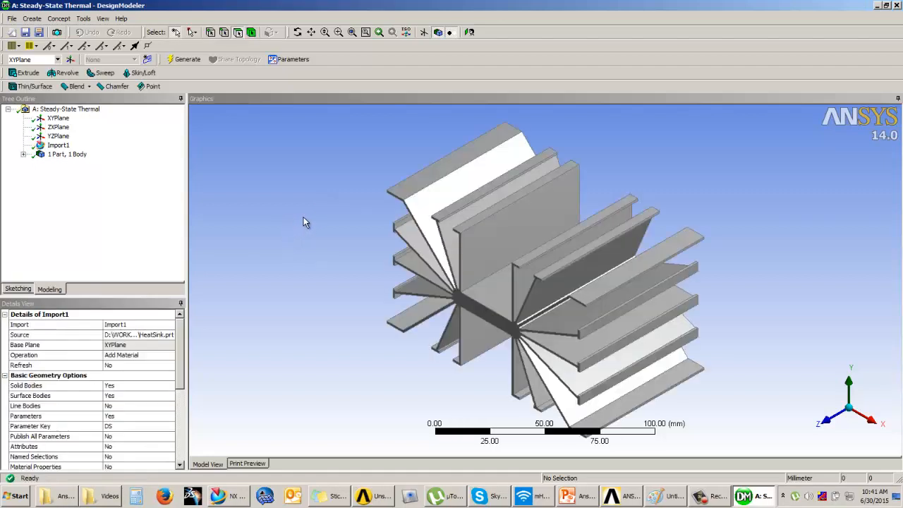
Examine the heat sink's fins and core from several sides and check the orientation of the ZX and XY planes
middle_drag(410, 324, 901, 437)
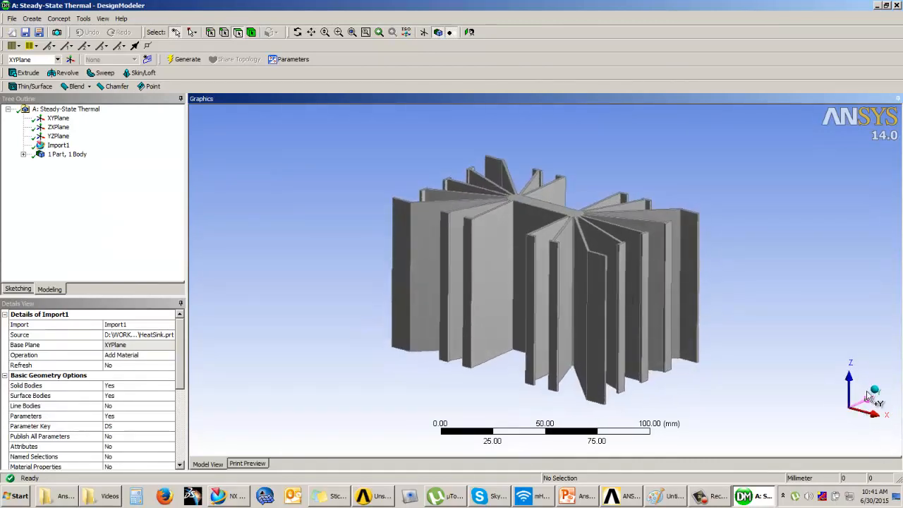
middle_drag(628, 353, 667, 343)
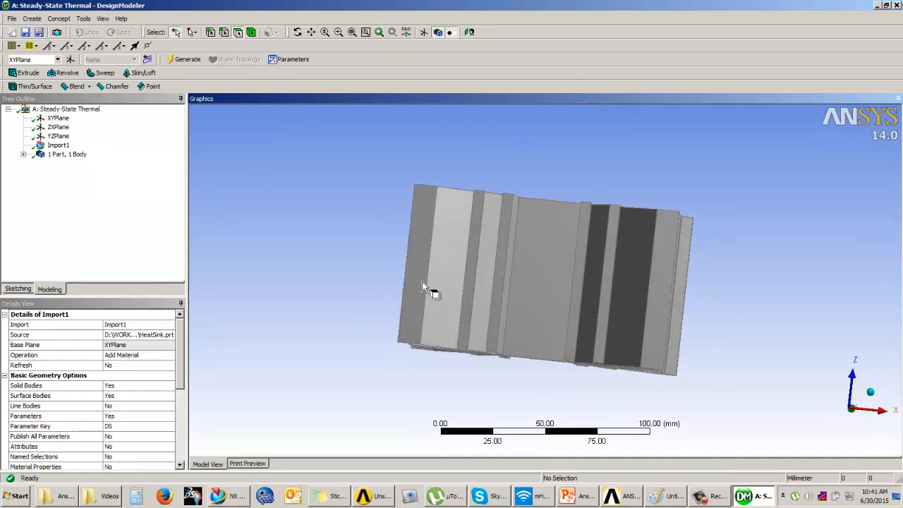
click(882, 411)
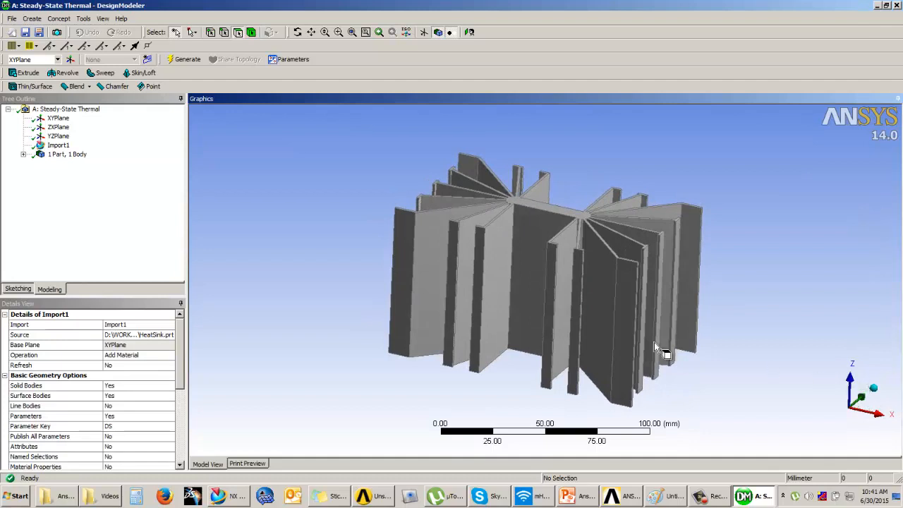
middle_drag(664, 351, 544, 306)
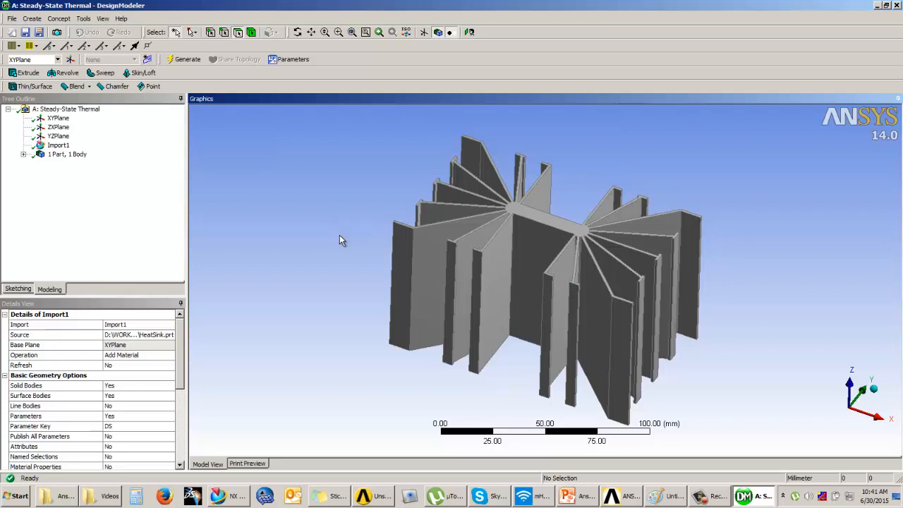
middle_drag(349, 245, 547, 257)
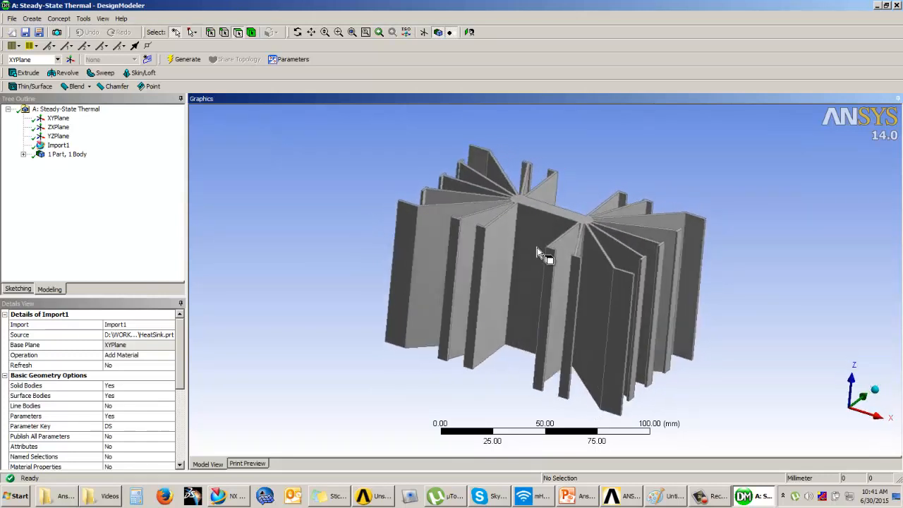
middle_drag(383, 168, 357, 193)
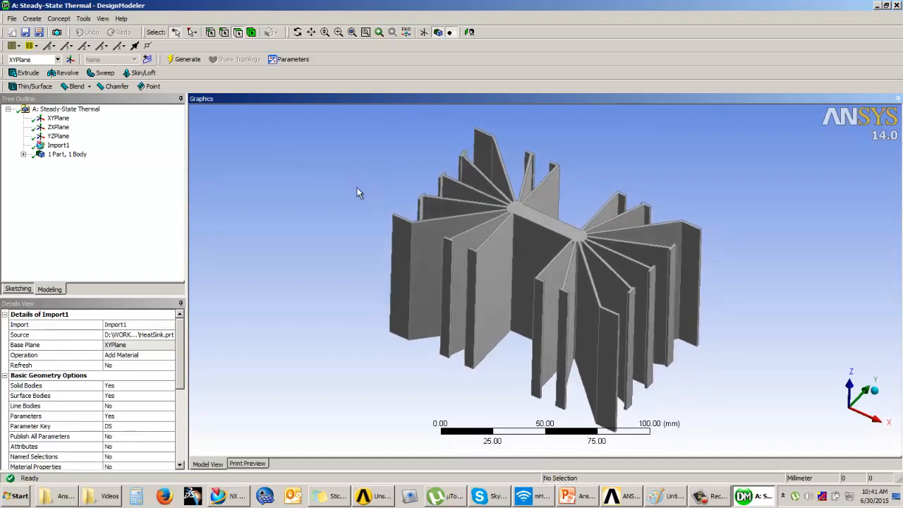
click(58, 127)
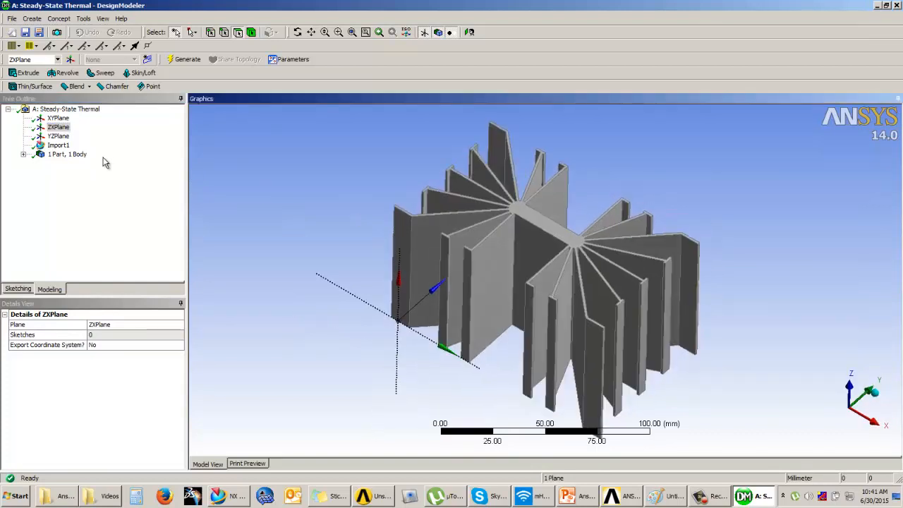
click(58, 118)
Add a new plane that uses YZPlane as its base plane
click(58, 136)
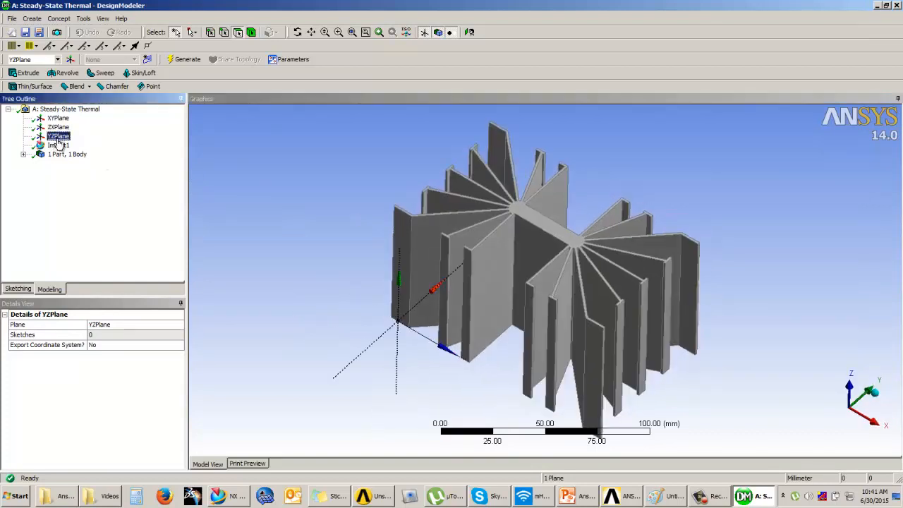
middle_drag(513, 299, 414, 318)
scroll(456, 293, up, 1)
scroll(457, 292, down, 1)
scroll(457, 300, up, 3)
middle_drag(478, 275, 444, 286)
click(111, 182)
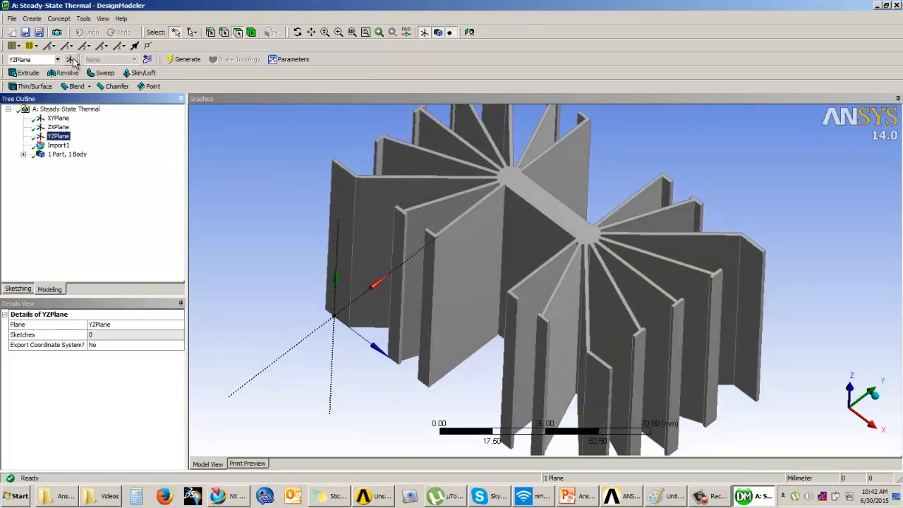
click(72, 60)
middle_drag(345, 282, 346, 285)
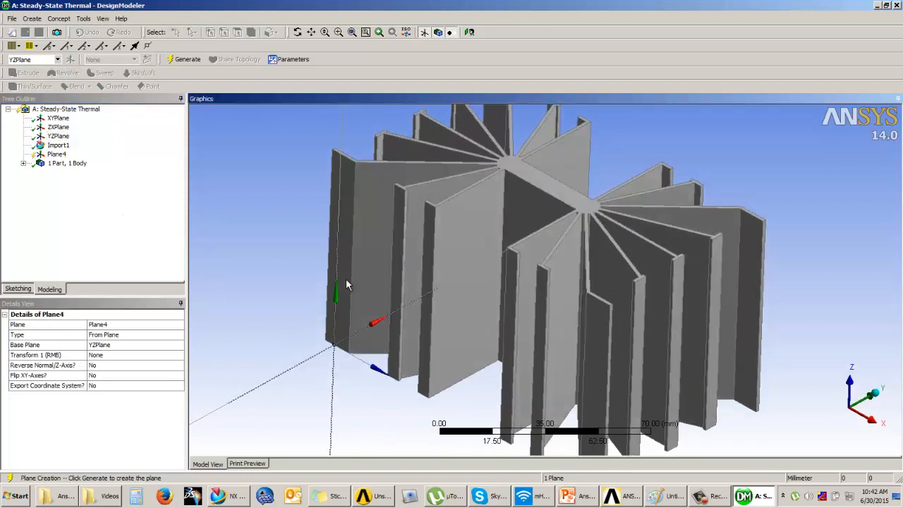
Apply an Offset Z transform of 25 mm to the new YZ-based plane
click(120, 355)
click(179, 356)
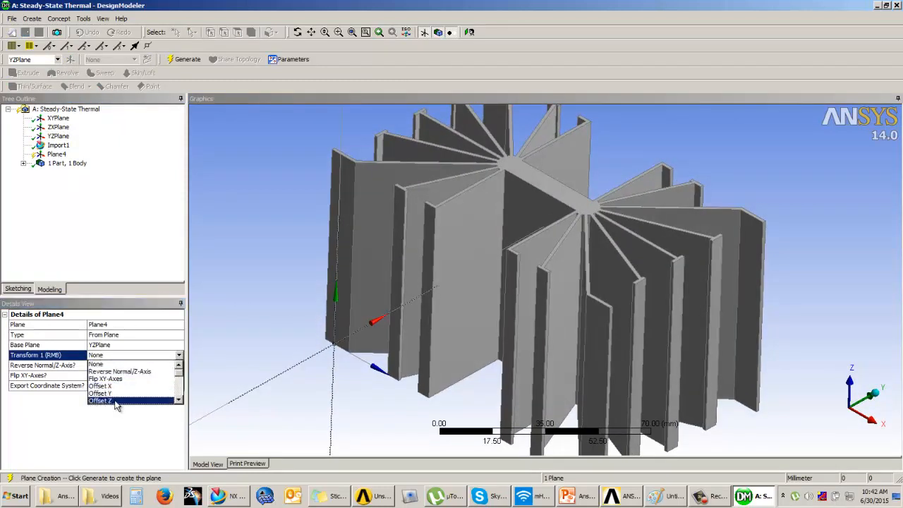
click(113, 400)
click(108, 365)
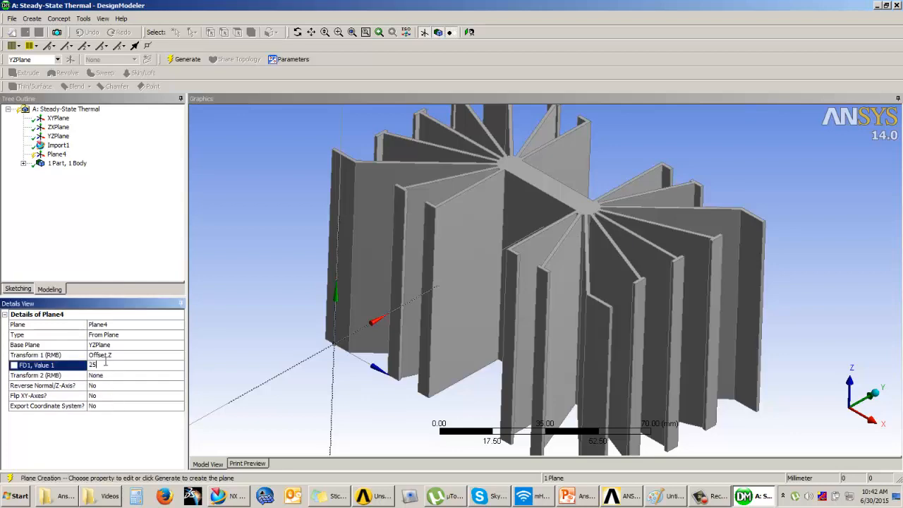
text(25)
key(Return)
Try Z offsets of 50 mm and 75 mm for the YZ-based plane while viewing the heat sink from the side
middle_drag(210, 303, 645, 336)
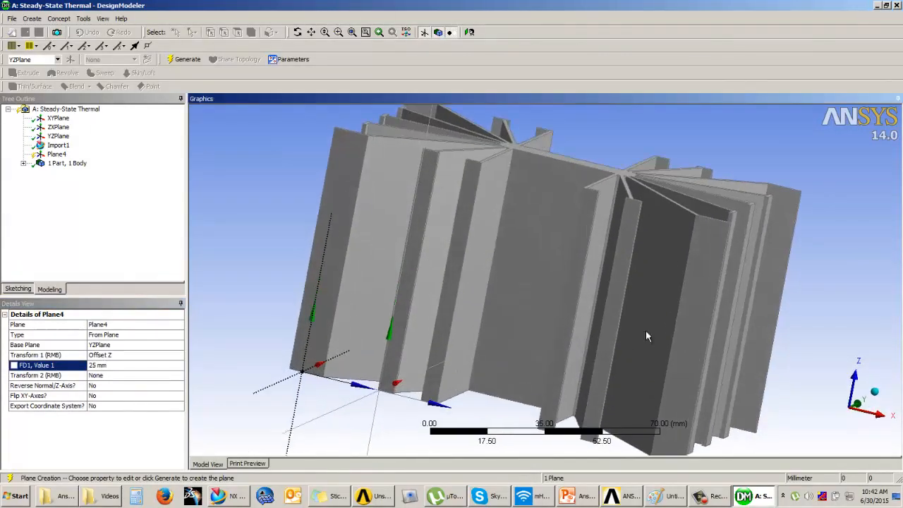
click(857, 404)
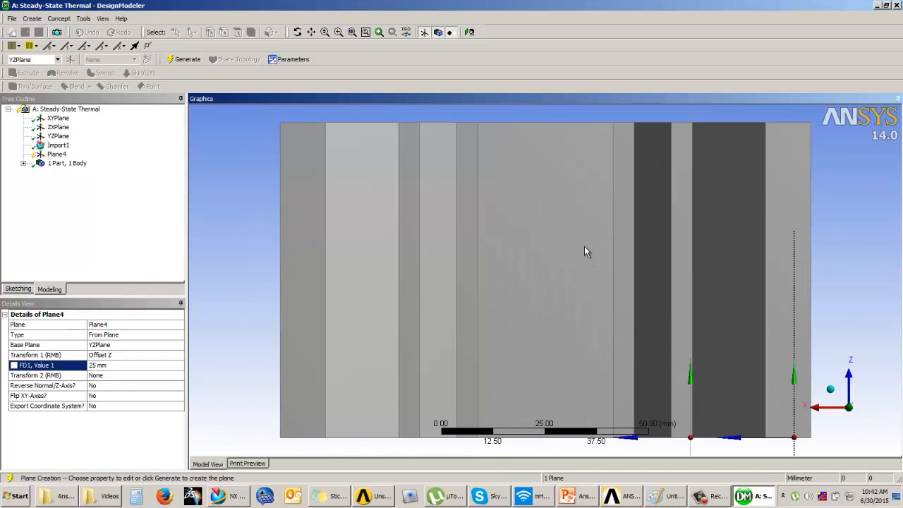
ctrl+middle_drag(588, 300, 561, 225)
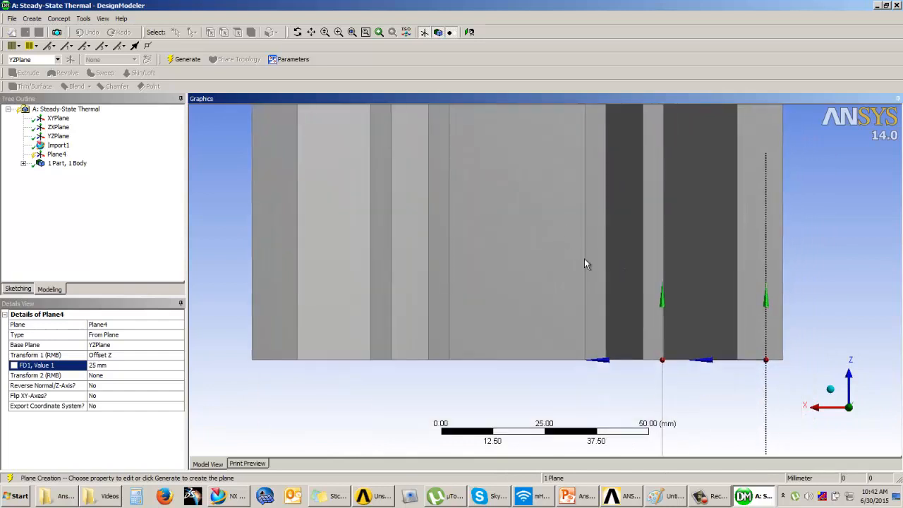
click(111, 365)
text(50)
key(Return)
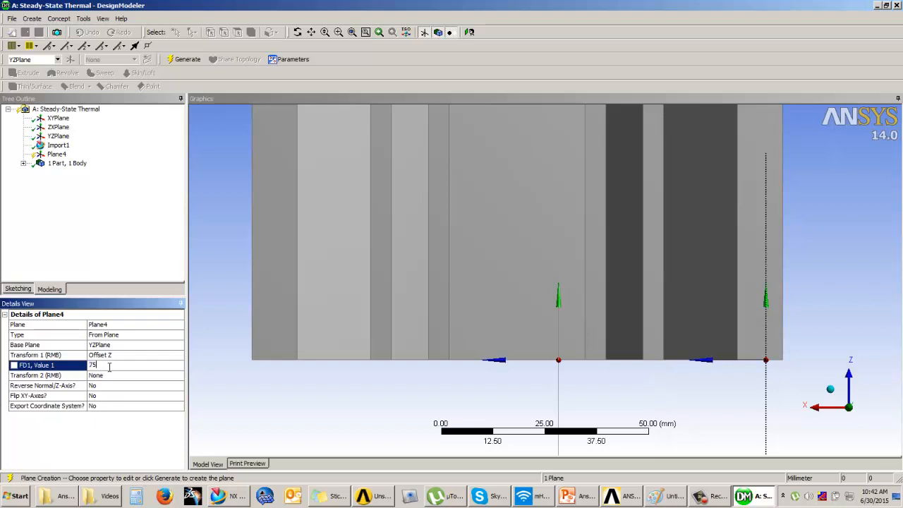
key(Return)
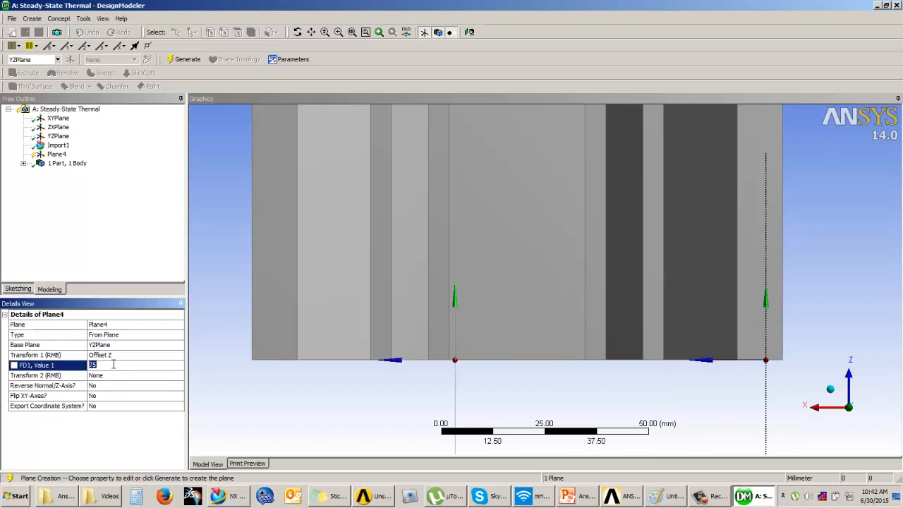
Set the YZ-based plane's Z offset to 60 mm and generate the plane
key(Return)
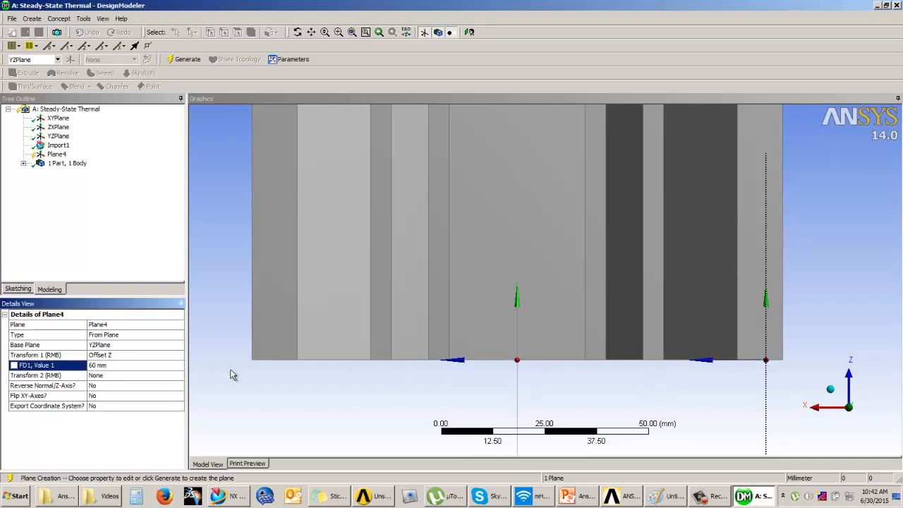
click(183, 59)
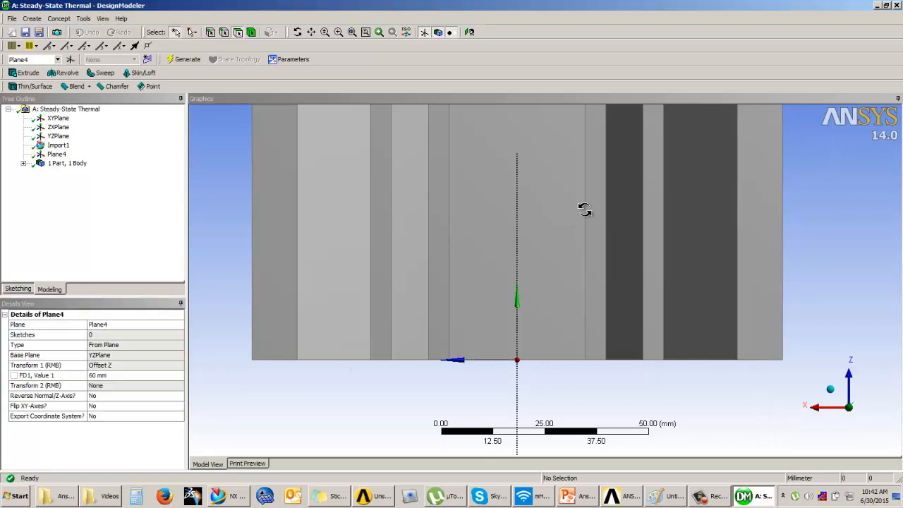
mouse_move(584, 207)
middle_down()
mouse_move(682, 252)
mouse_move(667, 297)
mouse_move(796, 258)
mouse_move(784, 280)
mouse_move(800, 245)
mouse_move(892, 253)
mouse_move(811, 268)
mouse_move(831, 278)
middle_up()
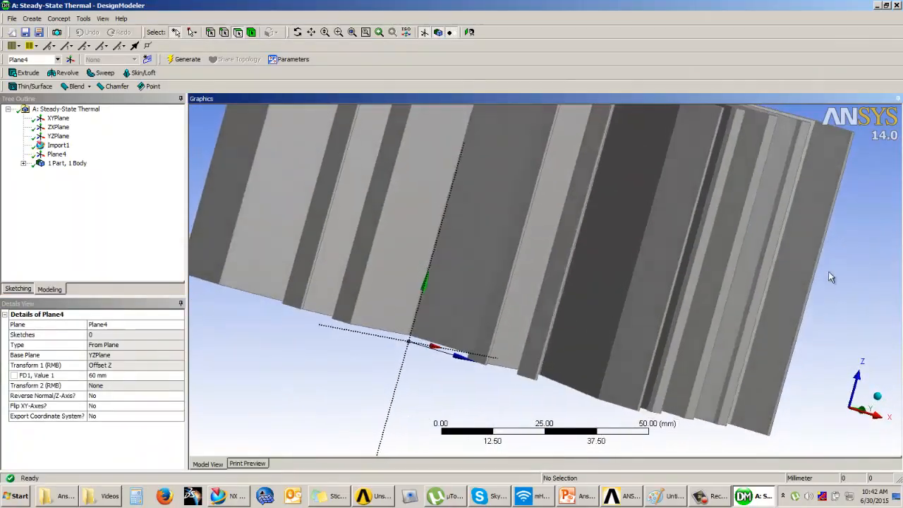
middle_drag(510, 211, 472, 244)
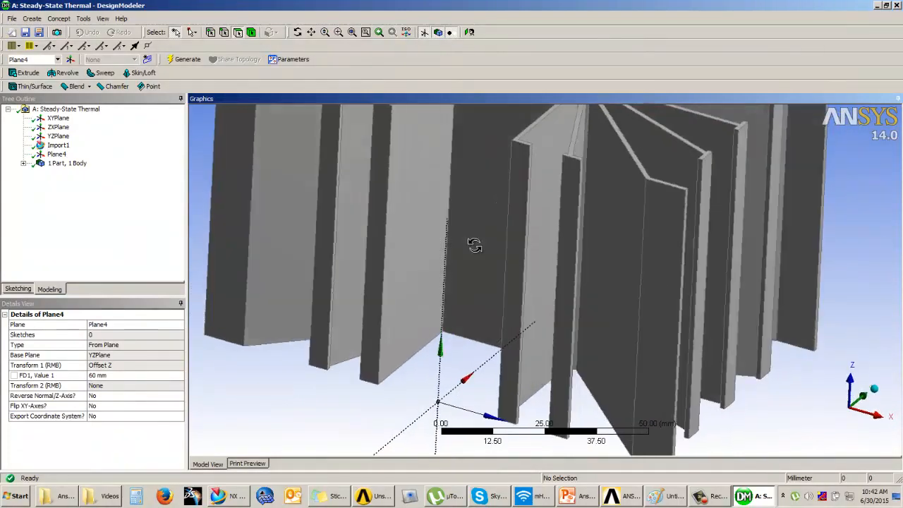
Add another new plane and set its base plane to XYPlane
click(70, 60)
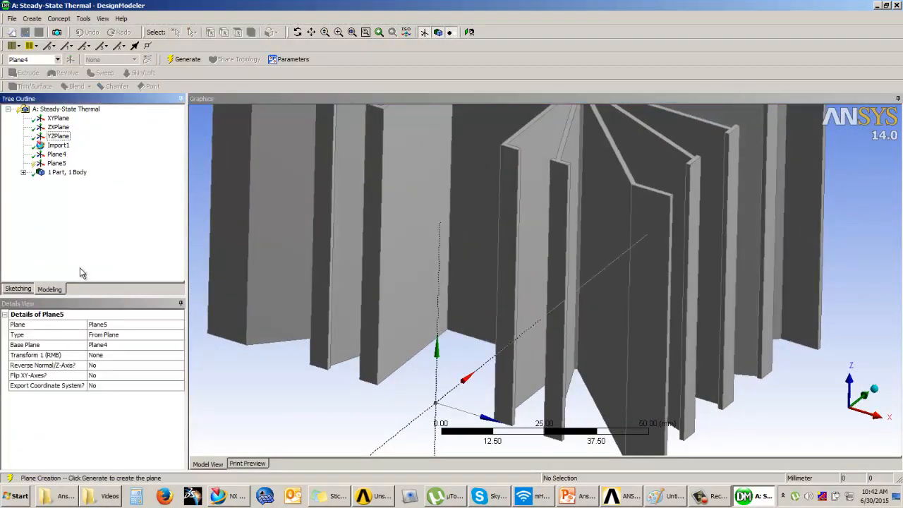
click(121, 346)
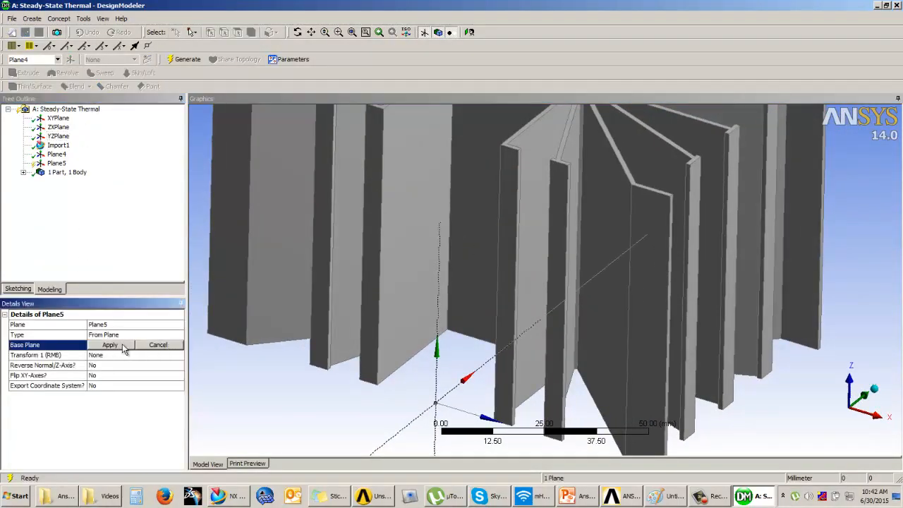
click(58, 117)
middle_drag(767, 321, 530, 329)
click(113, 345)
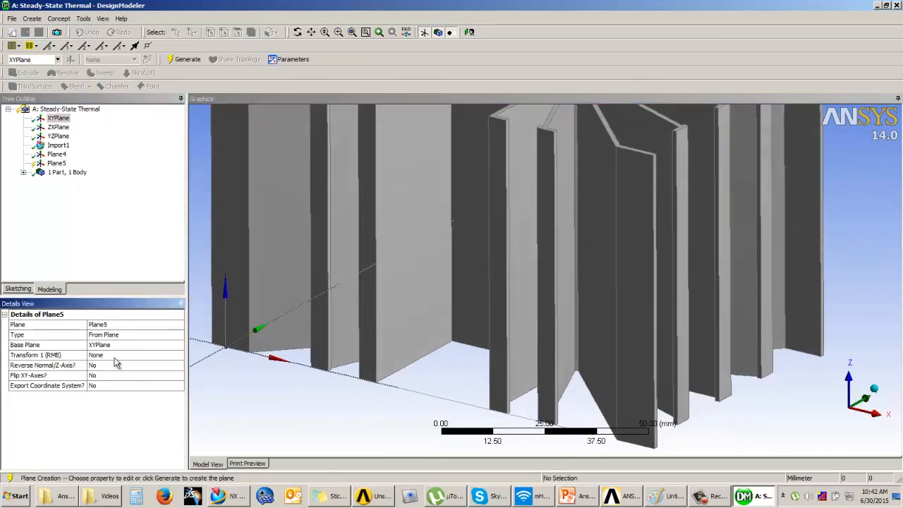
Apply an Offset Z transform of 60 mm to the new XY-based plane
click(141, 357)
click(180, 356)
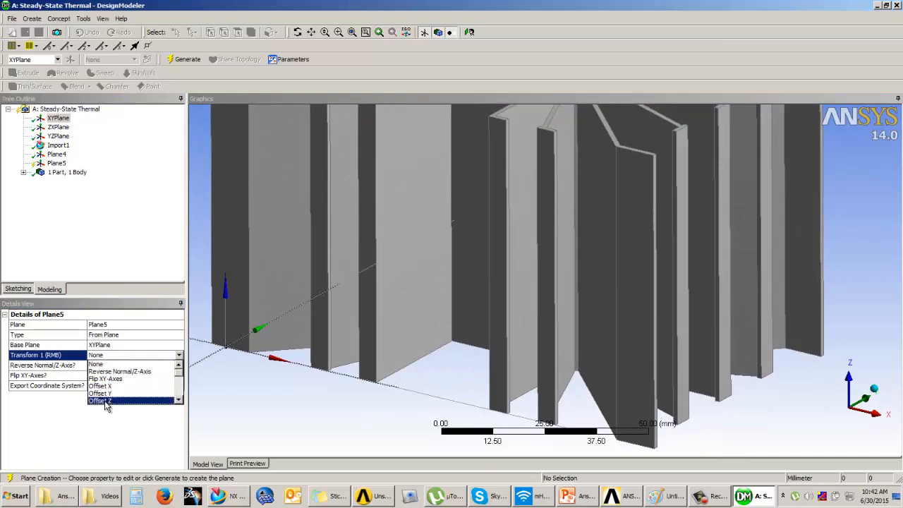
click(126, 400)
middle_drag(269, 352, 409, 308)
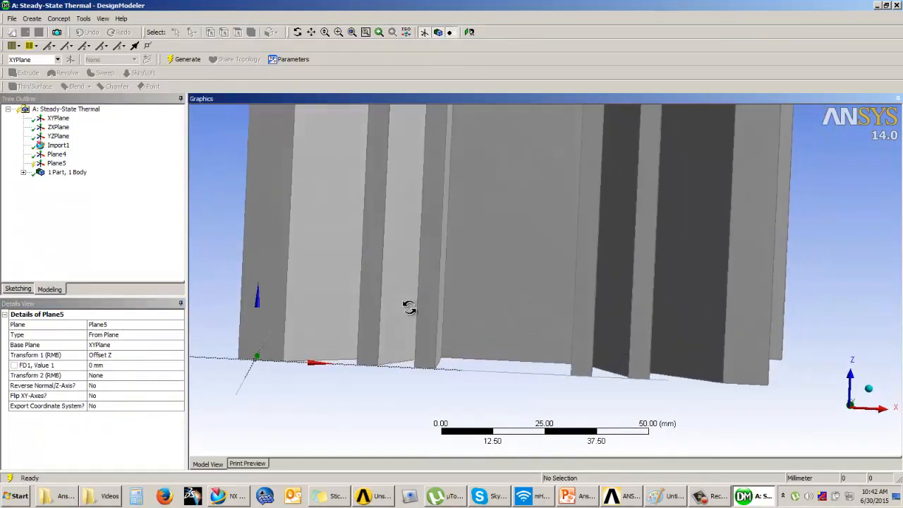
click(858, 407)
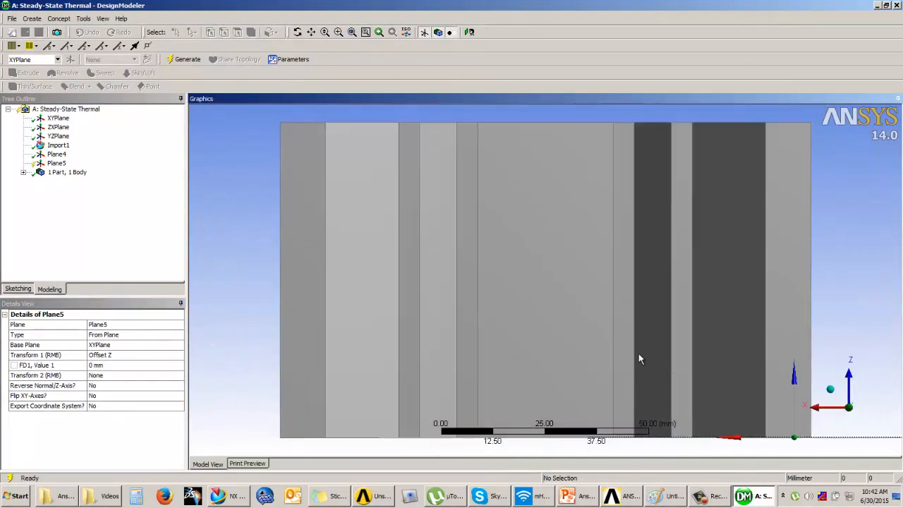
click(111, 364)
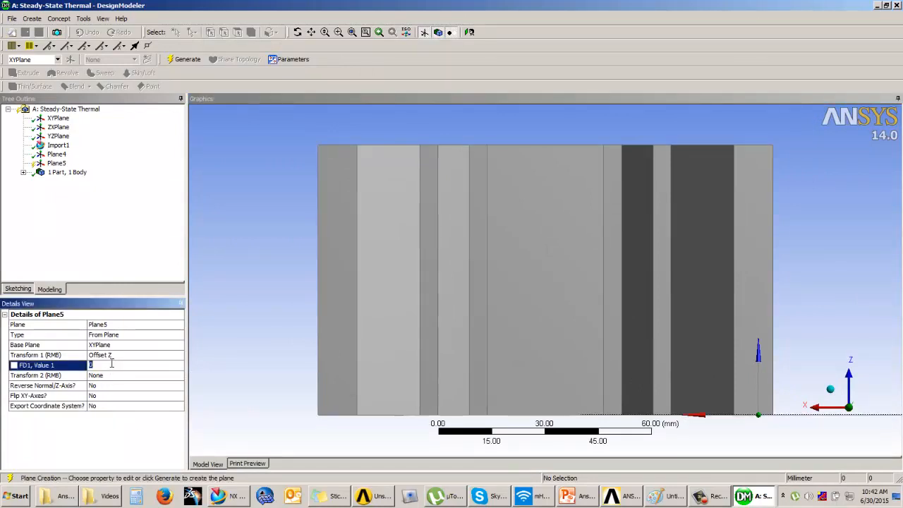
text(60)
key(Return)
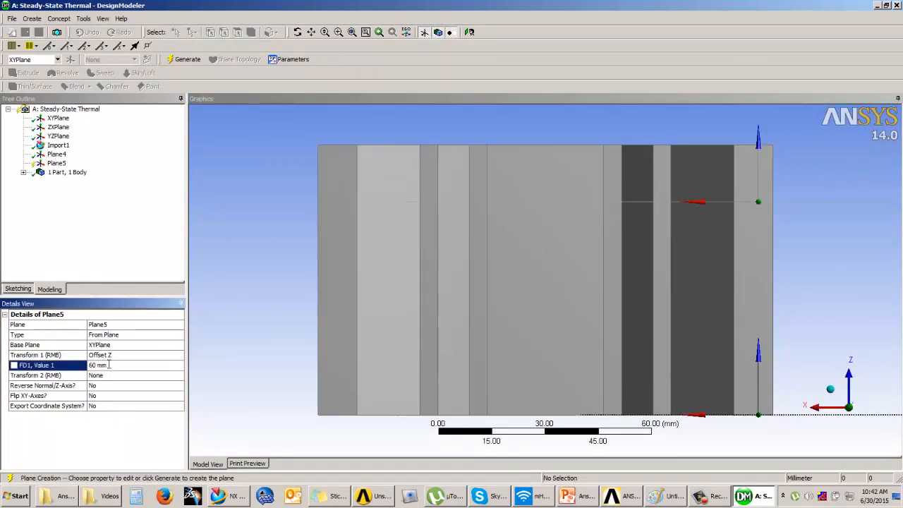
Try Z offsets of 25 mm, 30 mm, 35 mm and 40 mm for the XY-based plane
text(25)
key(Return)
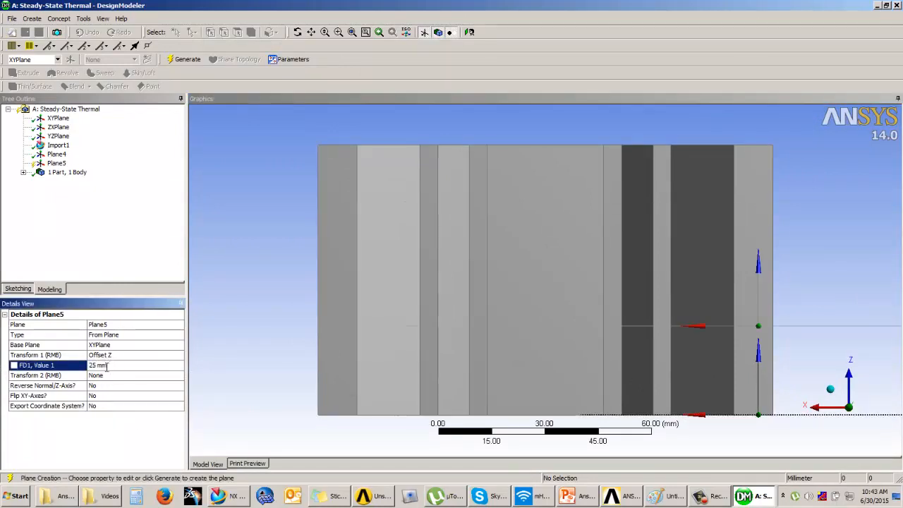
click(125, 365)
text(30)
key(Return)
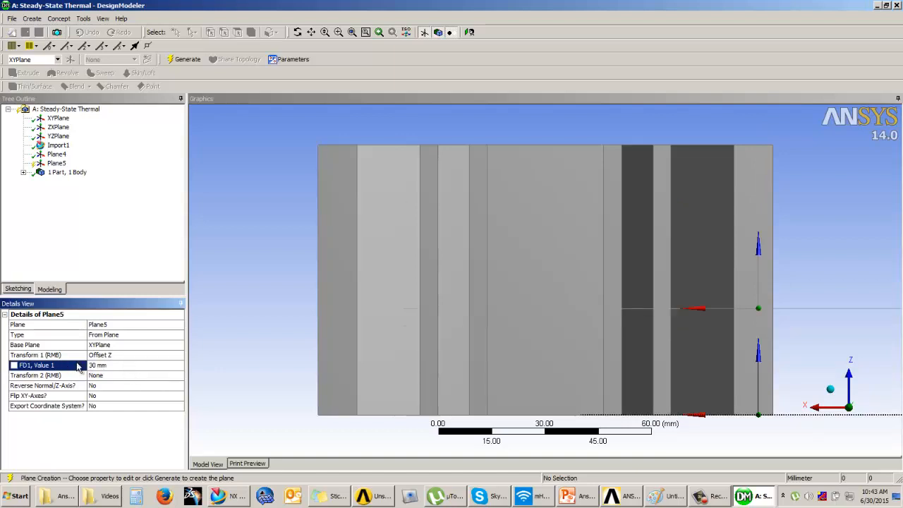
text(35)
key(Return)
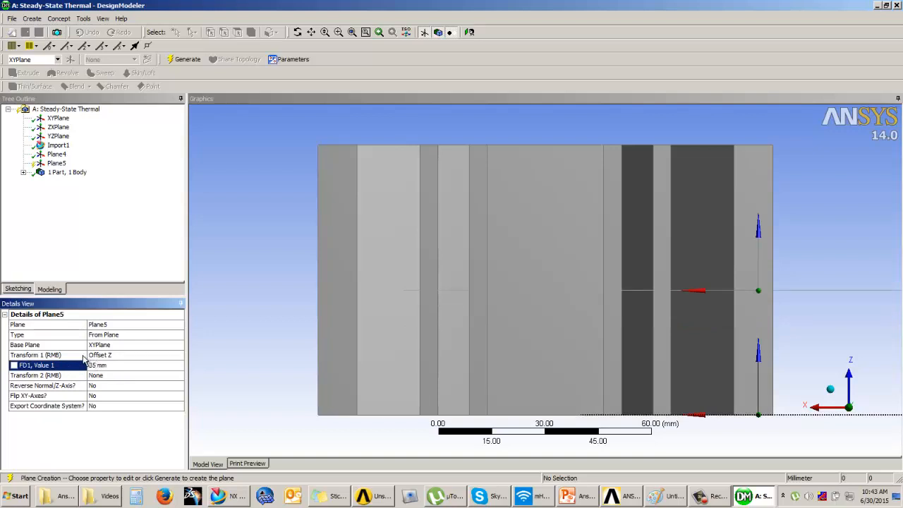
text(40)
key(Return)
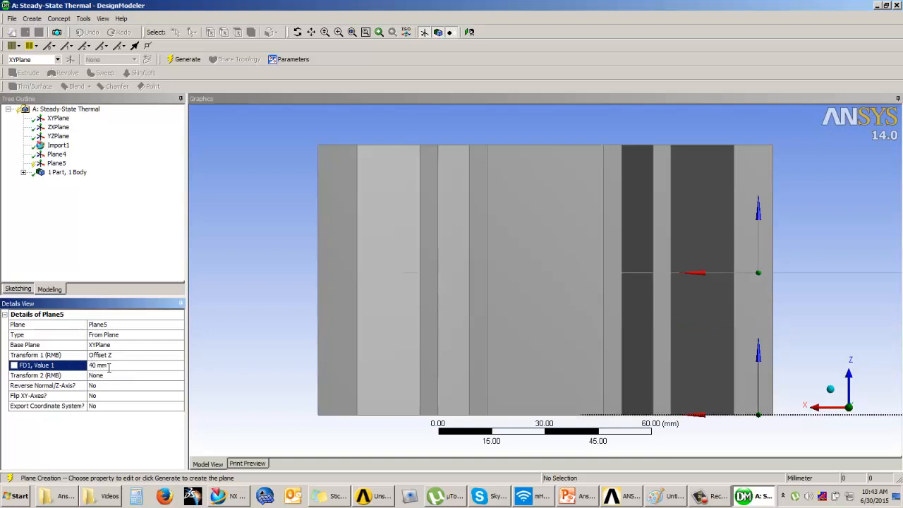
Set the XY-based plane's Z offset to 35 mm and generate the plane
text(35)
key(Return)
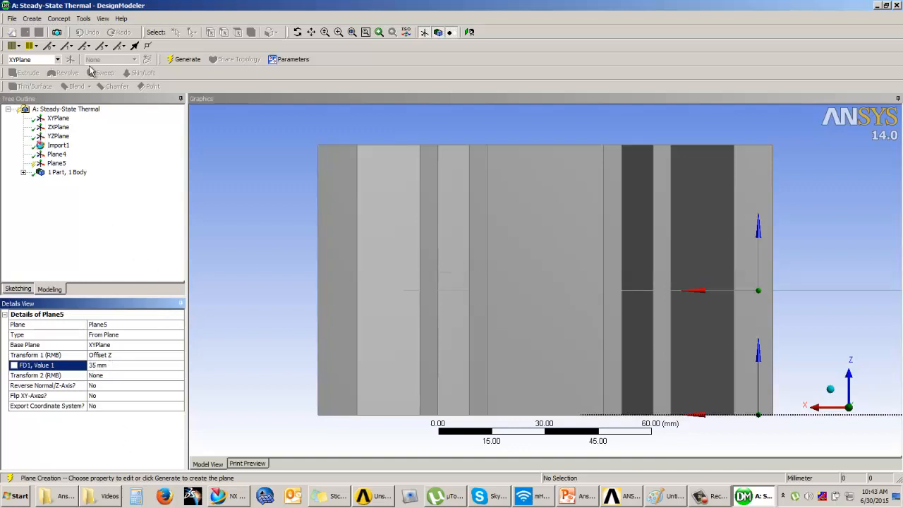
click(185, 60)
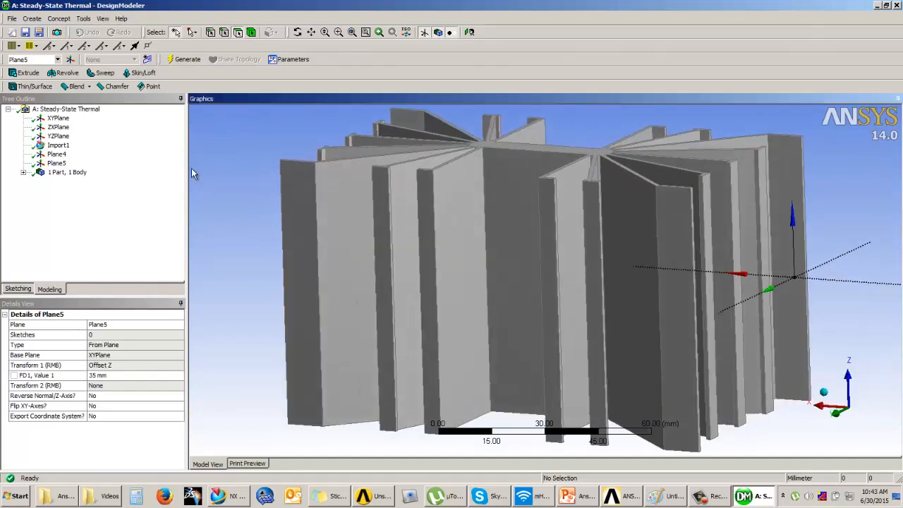
Measure the length of a vertical edge where a fin meets the heat sink's central core
click(224, 33)
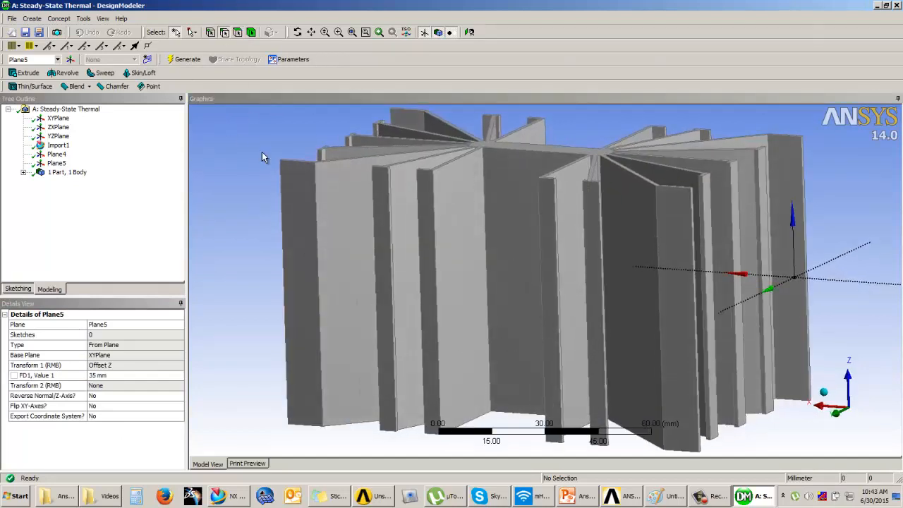
middle_drag(721, 296, 712, 302)
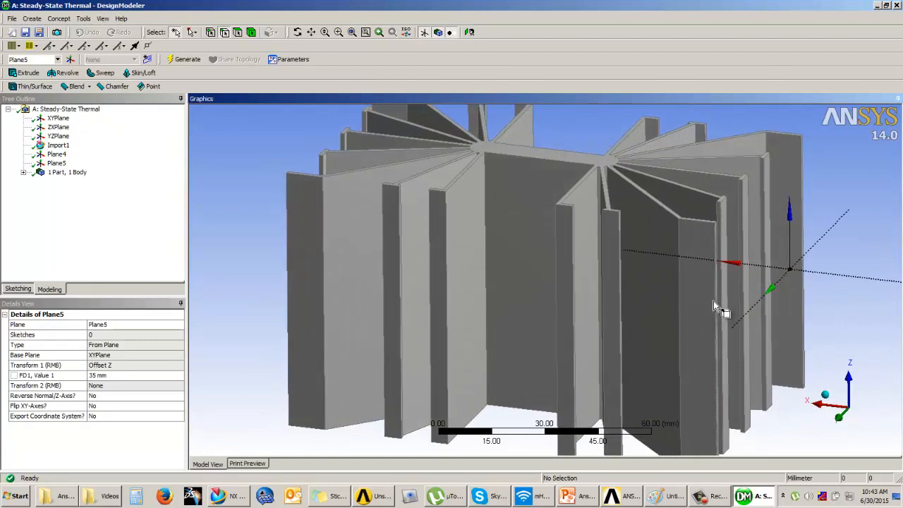
click(483, 189)
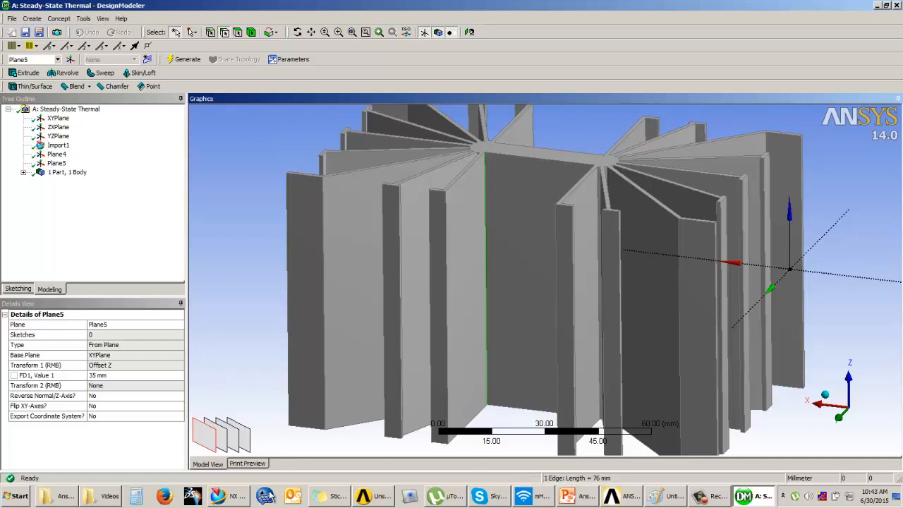
Change the Z offset of Plane5 to 38 mm and regenerate the plane
click(57, 163)
click(104, 375)
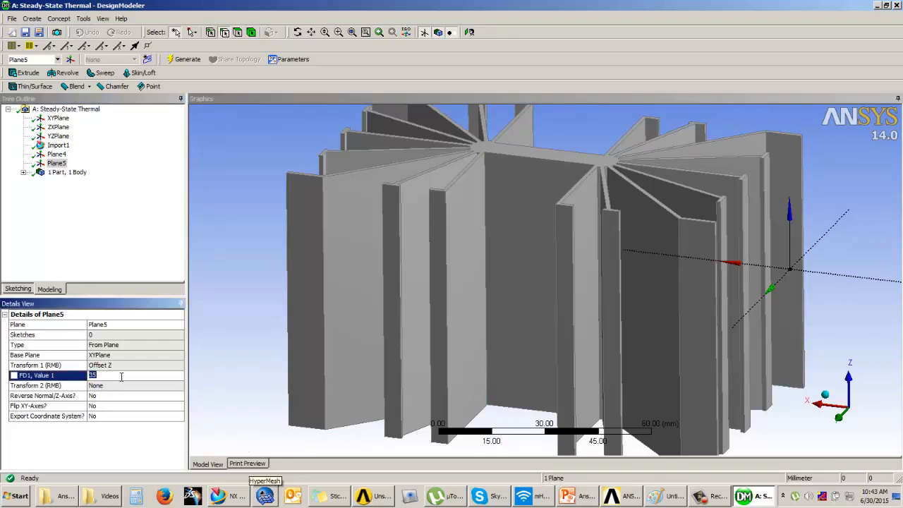
click(429, 273)
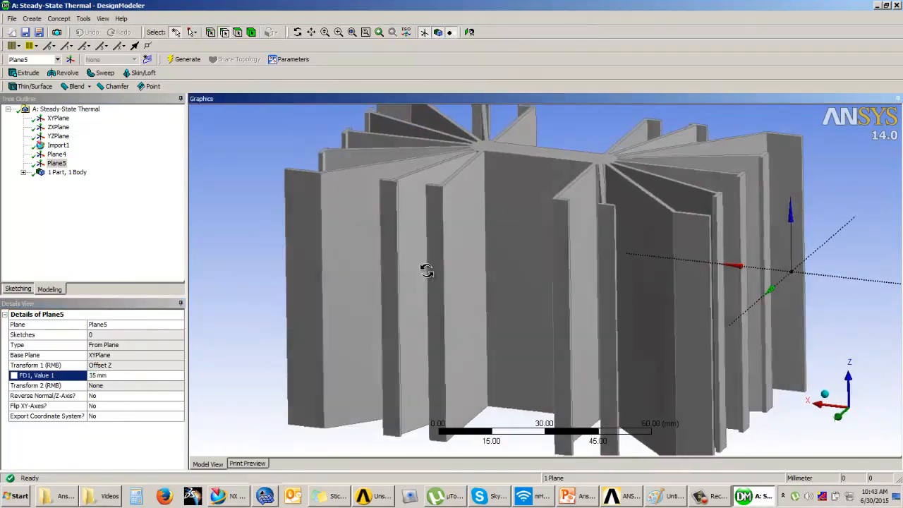
click(709, 496)
click(568, 292)
click(115, 376)
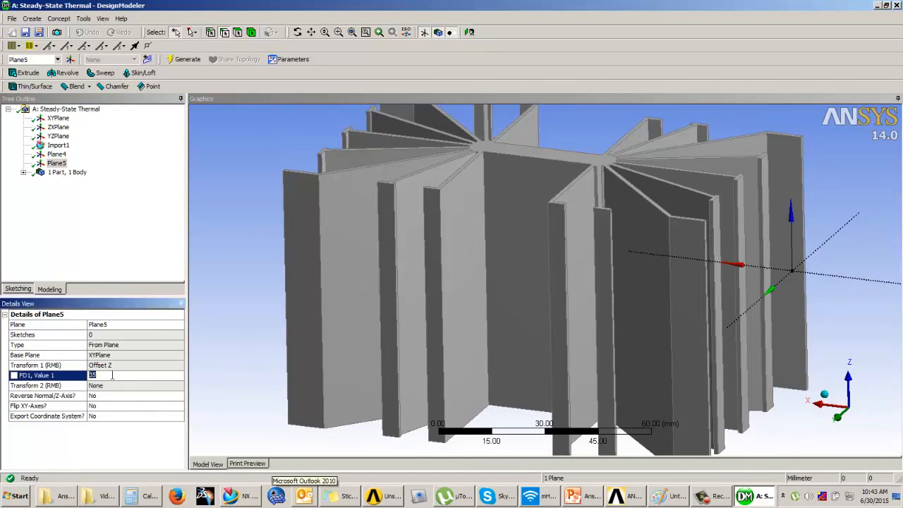
text(3)
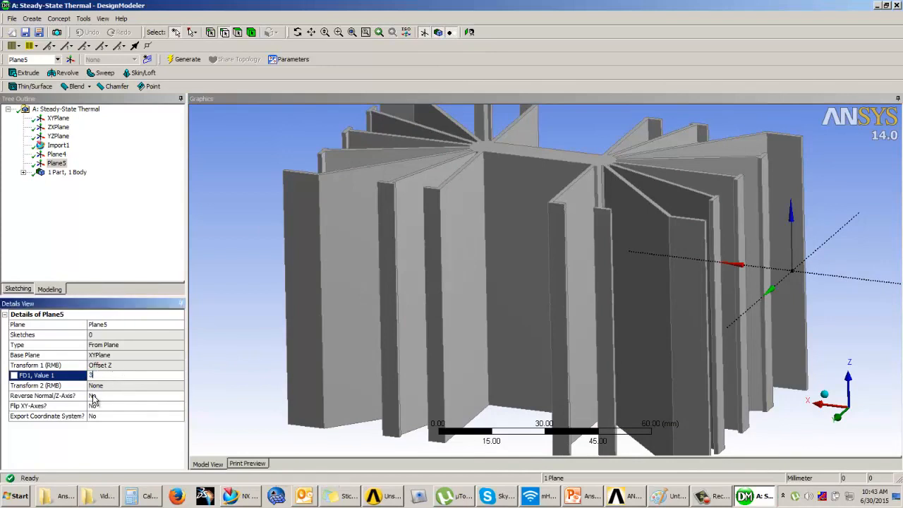
text(8)
key(Return)
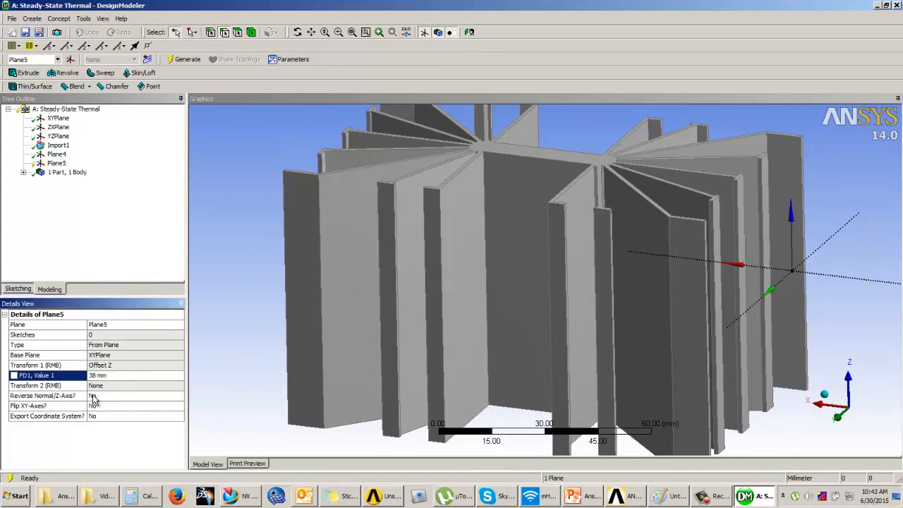
click(186, 61)
Add a Symmetry feature to the heat sink and set its number of planes to 2
middle_drag(387, 250, 590, 262)
middle_drag(561, 283, 508, 258)
click(57, 154)
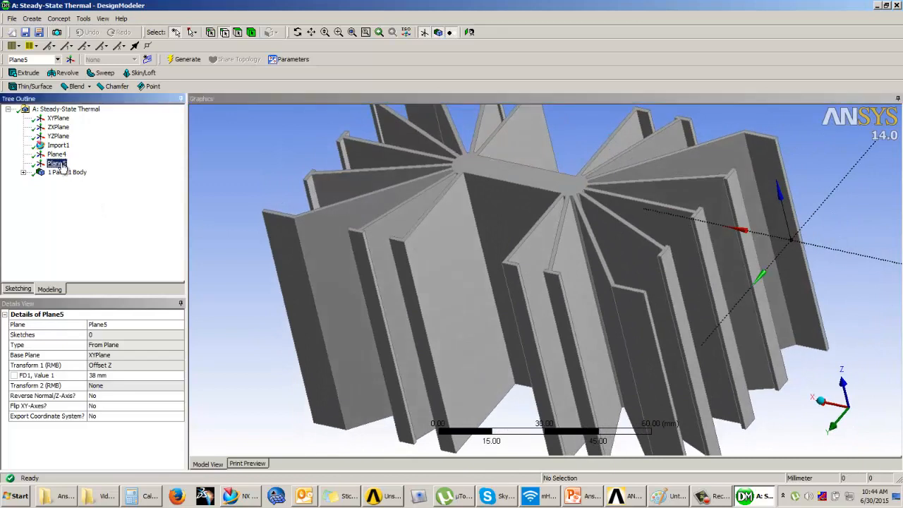
click(84, 18)
click(103, 125)
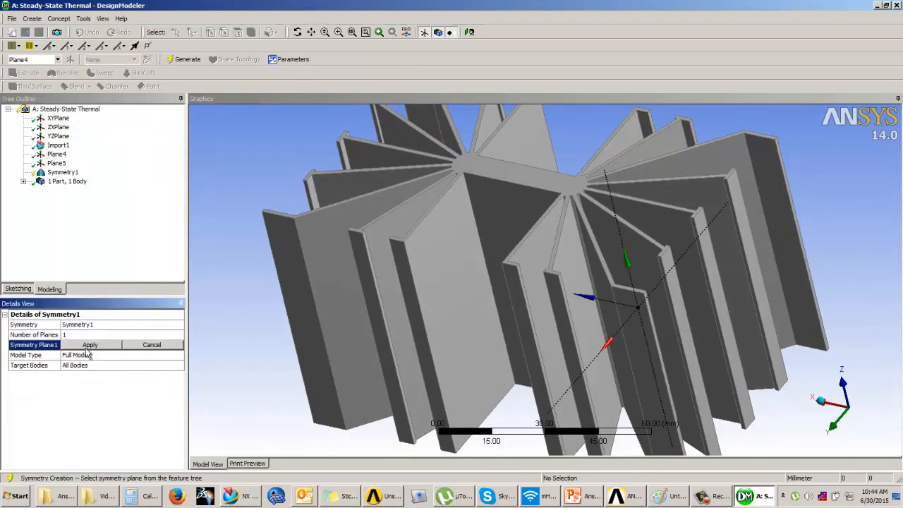
click(93, 334)
click(181, 334)
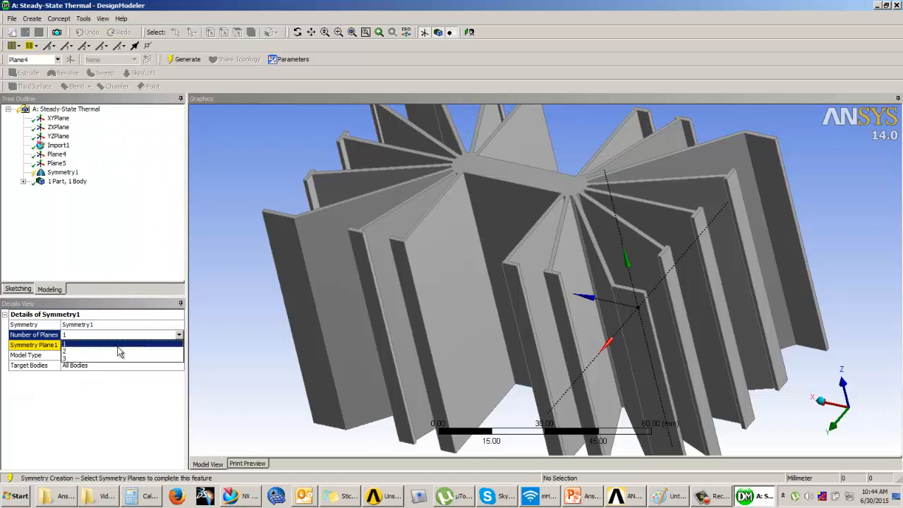
click(79, 354)
Assign Plane4 as the first symmetry plane and Plane5 as the second
click(74, 345)
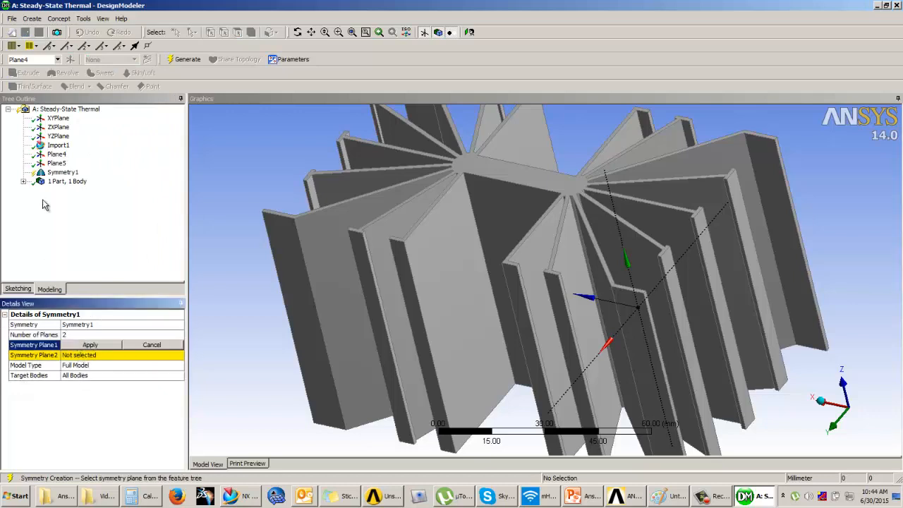
click(56, 163)
click(93, 354)
click(90, 345)
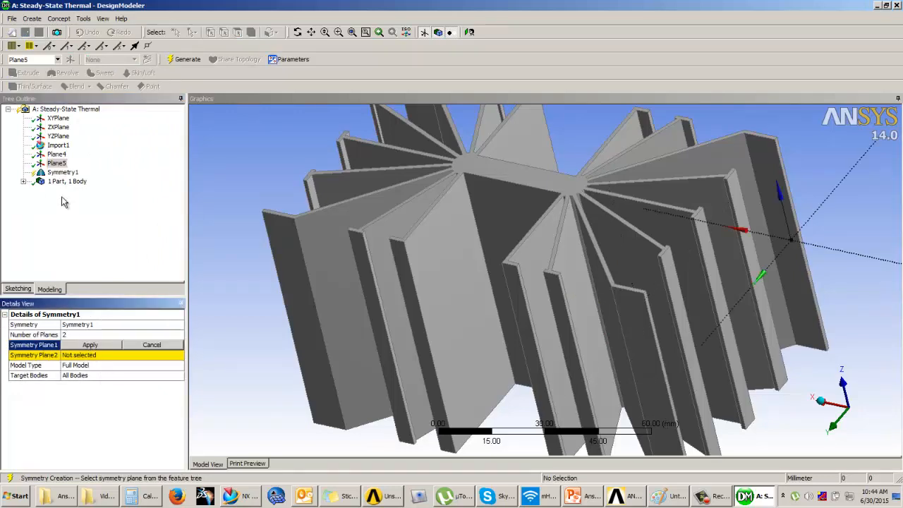
click(57, 153)
click(78, 345)
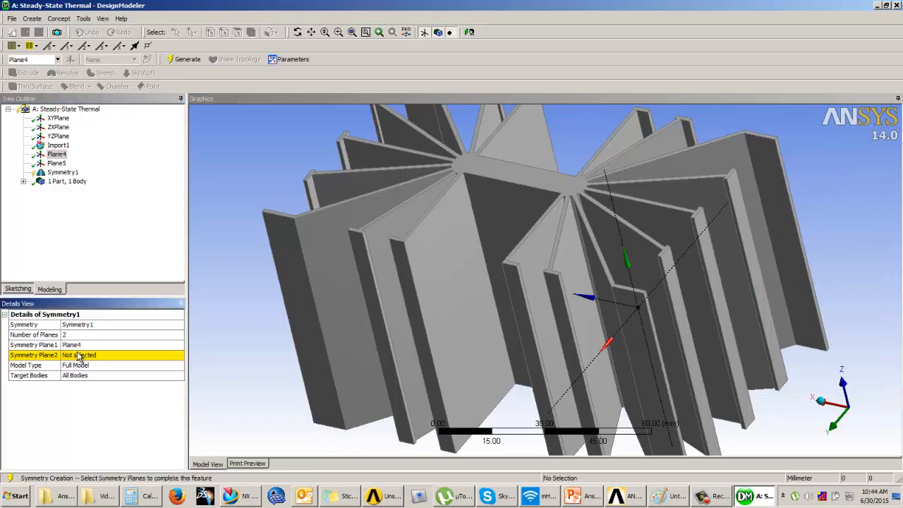
click(79, 355)
click(57, 163)
click(90, 355)
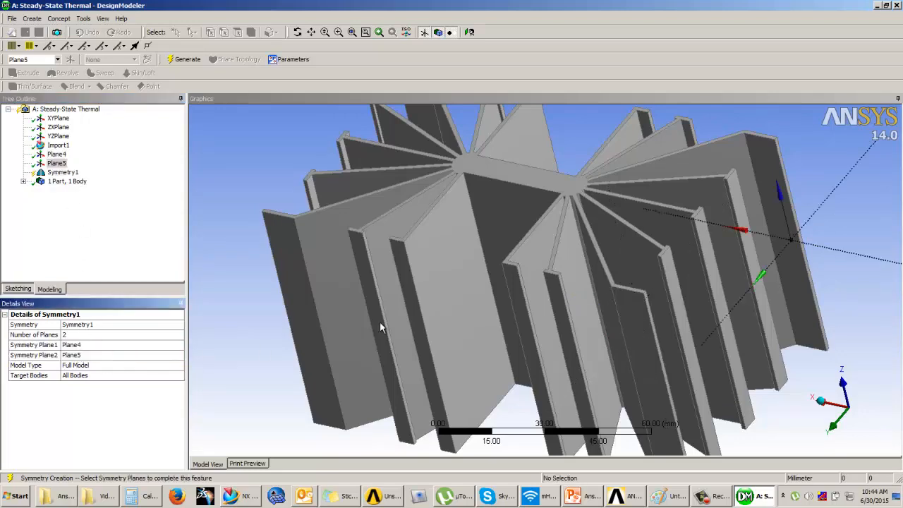
Generate the symmetry feature to cut the heat sink and inspect the remaining body
middle_drag(379, 324, 476, 297)
click(186, 59)
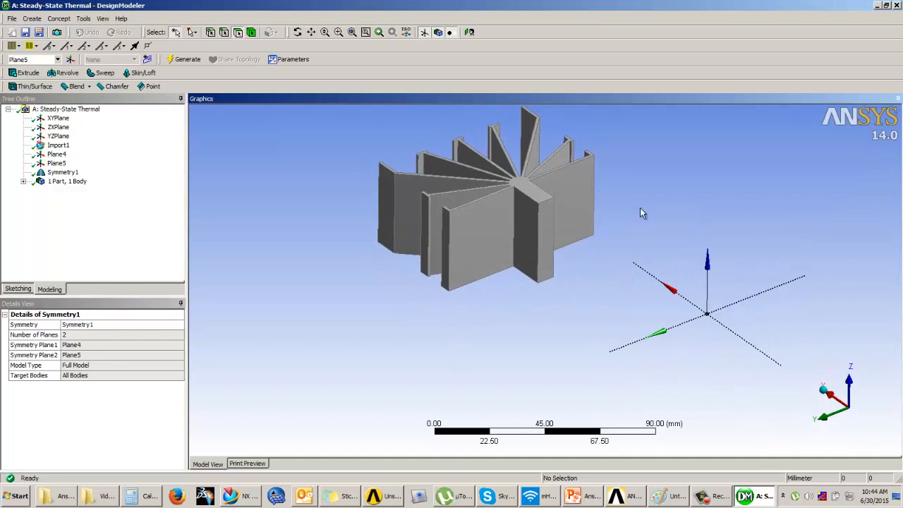
scroll(621, 249, up, 2)
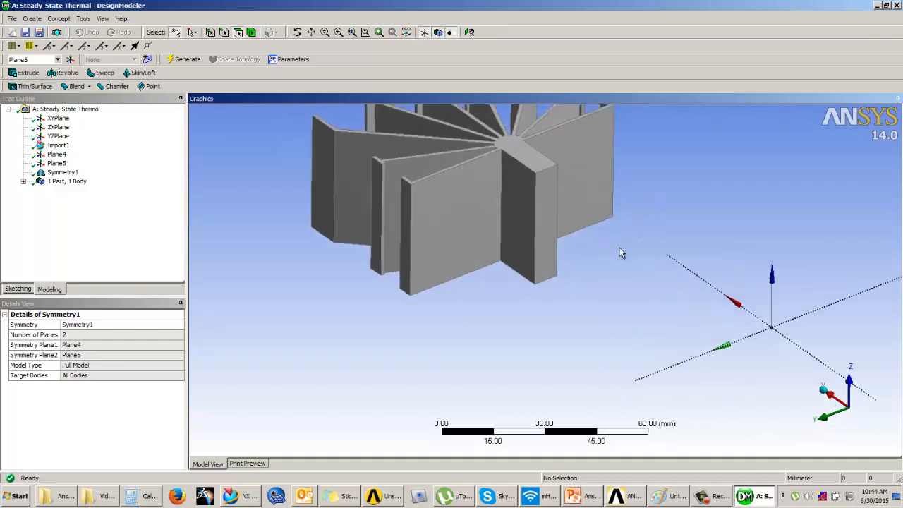
scroll(602, 263, down, 3)
ctrl+middle_drag(569, 217, 500, 275)
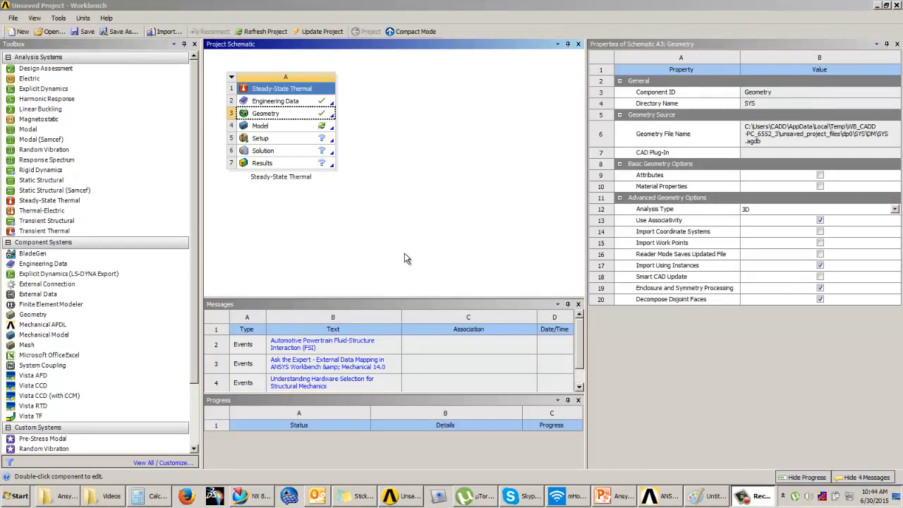
Switch to Workbench and open the Model cell of the Steady-State Thermal system in Mechanical
click(301, 129)
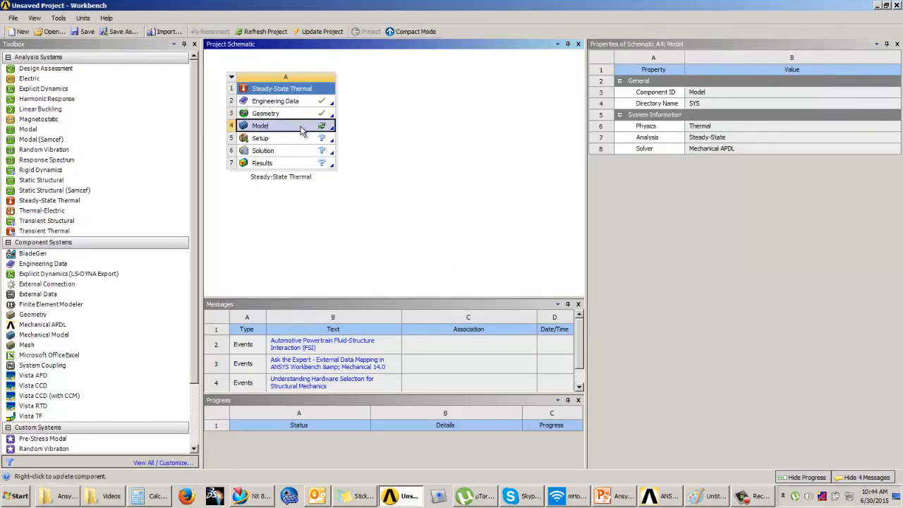
double_click(301, 128)
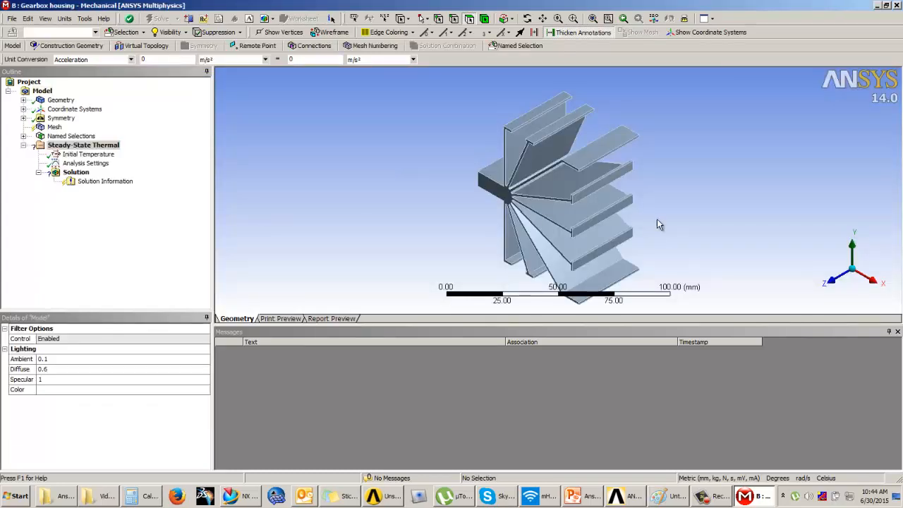
middle_drag(592, 234, 859, 145)
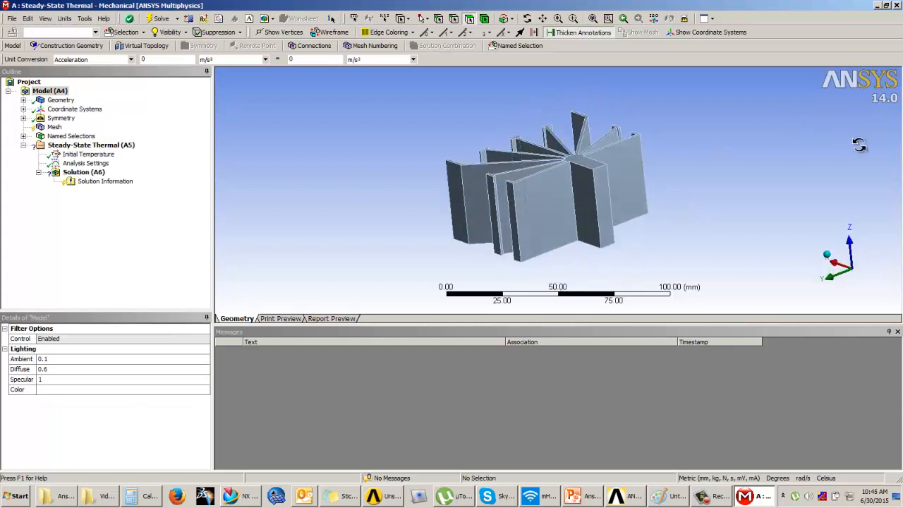
Assign Aluminum Alloy as the material of the HeatSink body
click(23, 100)
click(74, 109)
click(136, 400)
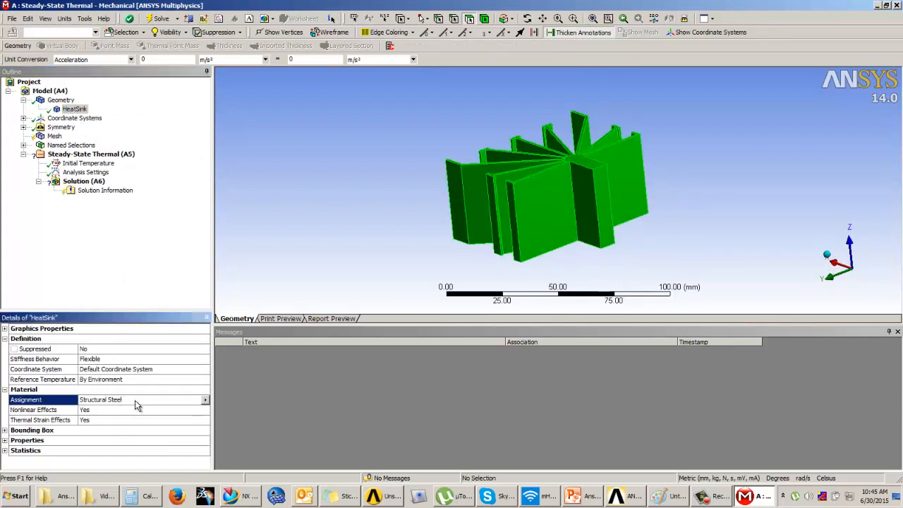
click(206, 399)
click(240, 409)
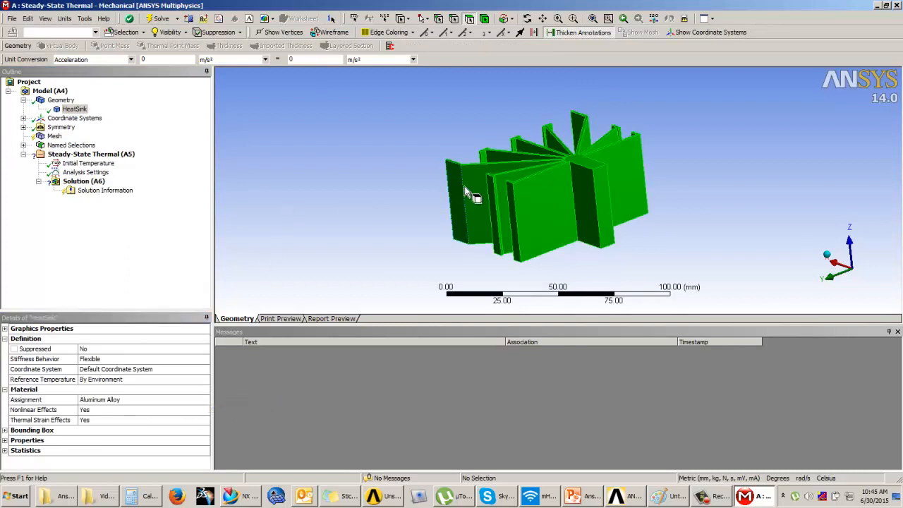
middle_drag(463, 195, 485, 182)
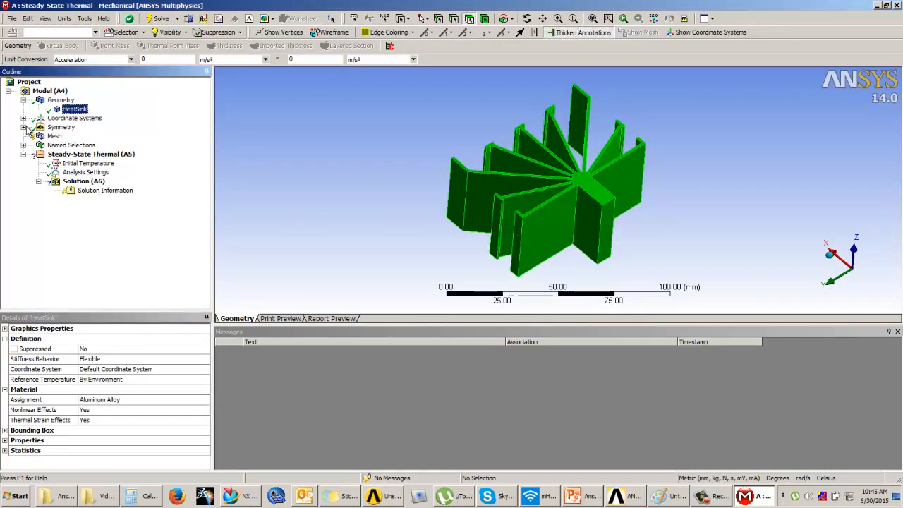
Show the symmetry regions in the model tree and generate the heat sink mesh with the default settings
click(54, 136)
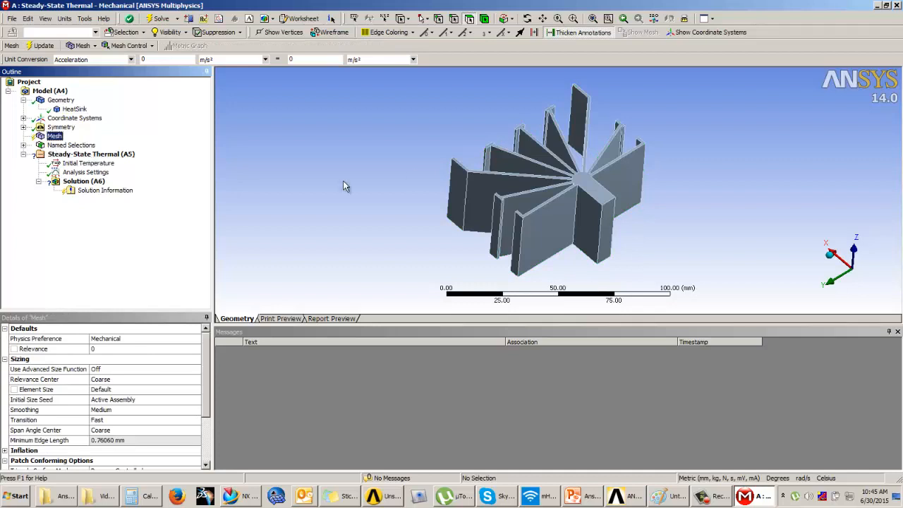
middle_drag(458, 137, 452, 120)
click(23, 127)
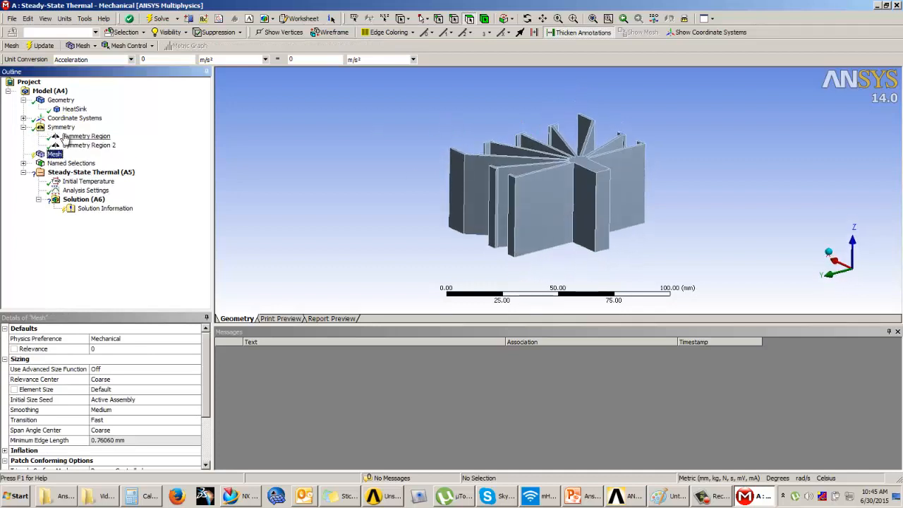
click(42, 45)
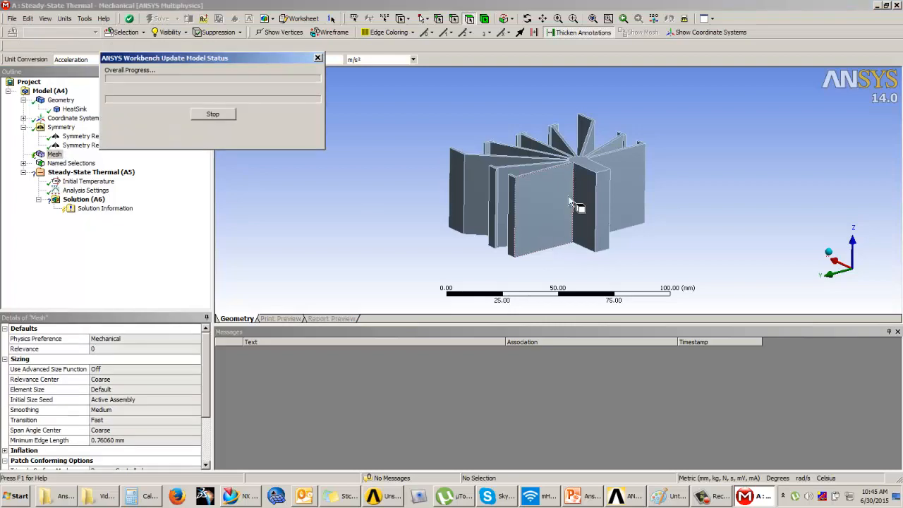
mouse_move(569, 197)
middle_down()
mouse_move(566, 208)
mouse_move(616, 208)
mouse_move(711, 159)
mouse_move(578, 201)
middle_up()
Set the mesh relevance to 50 and update the mesh
click(106, 348)
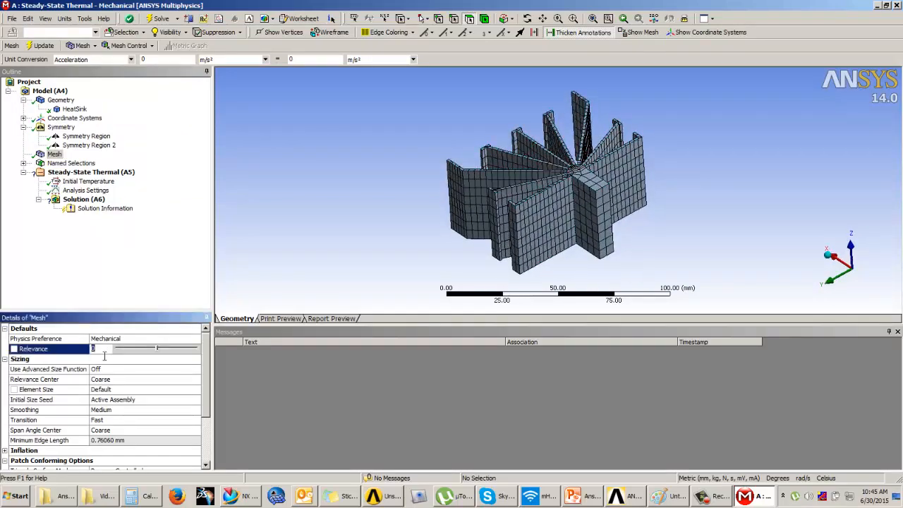
text(50)
key(Return)
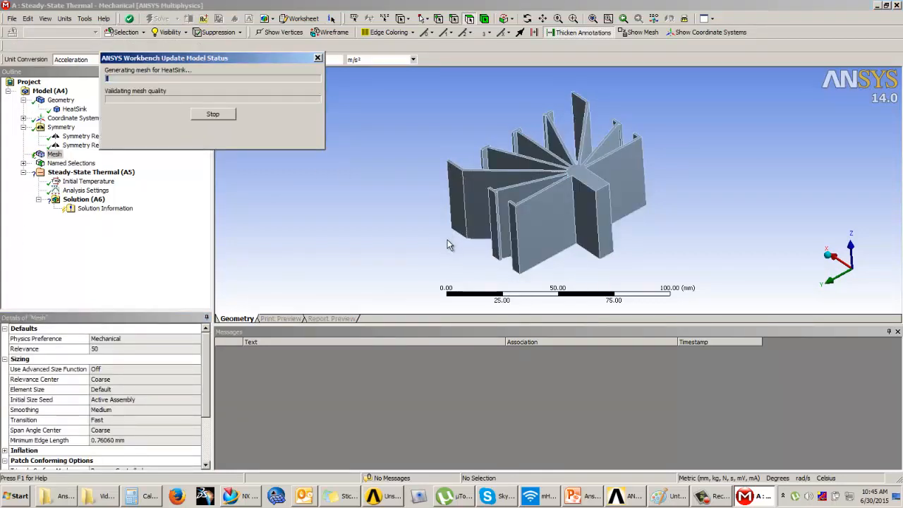
middle_drag(608, 220, 564, 230)
scroll(584, 214, up, 2)
scroll(583, 215, down, 1)
scroll(525, 153, up, 2)
scroll(526, 155, down, 3)
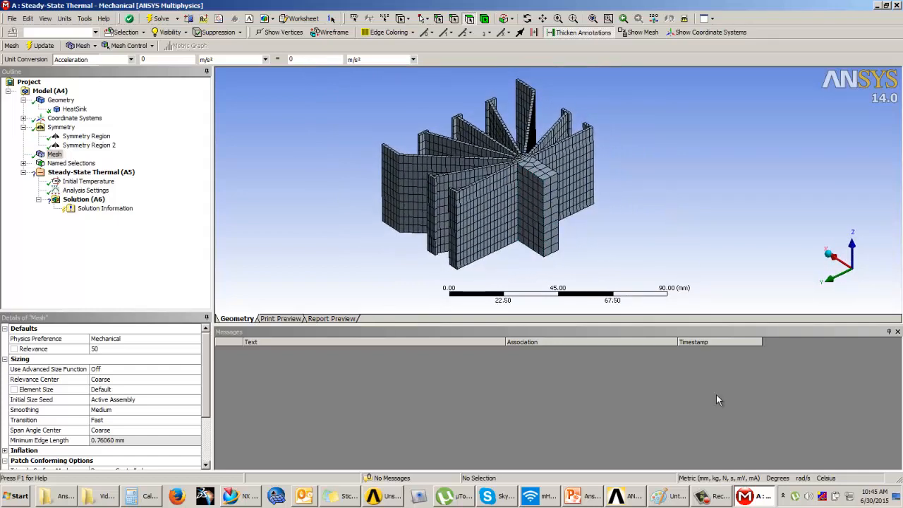
Switch to PowerPoint and read the heat flux load on the Example 2 slide, viewing it full screen
click(573, 496)
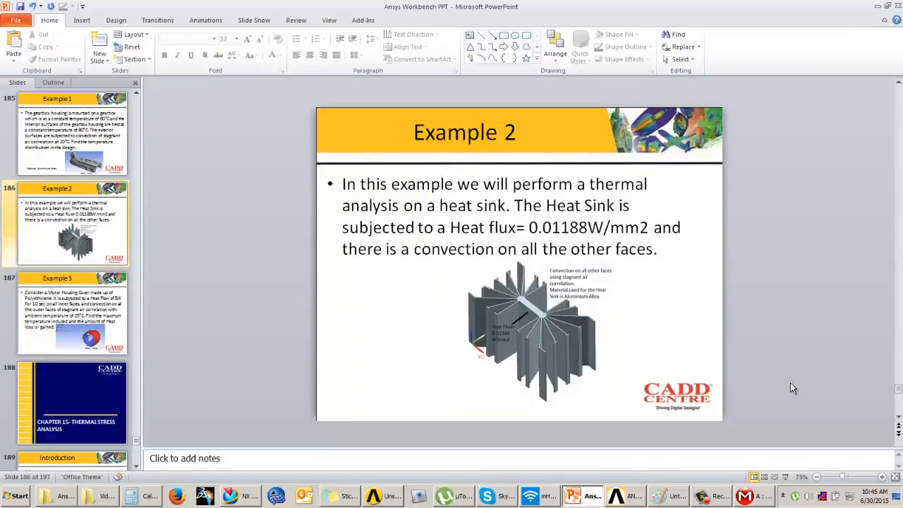
click(785, 477)
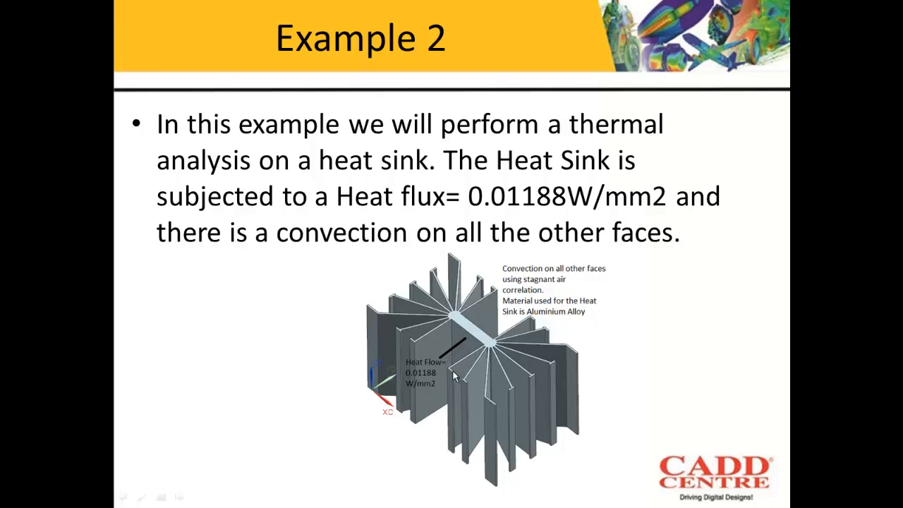
key(Escape)
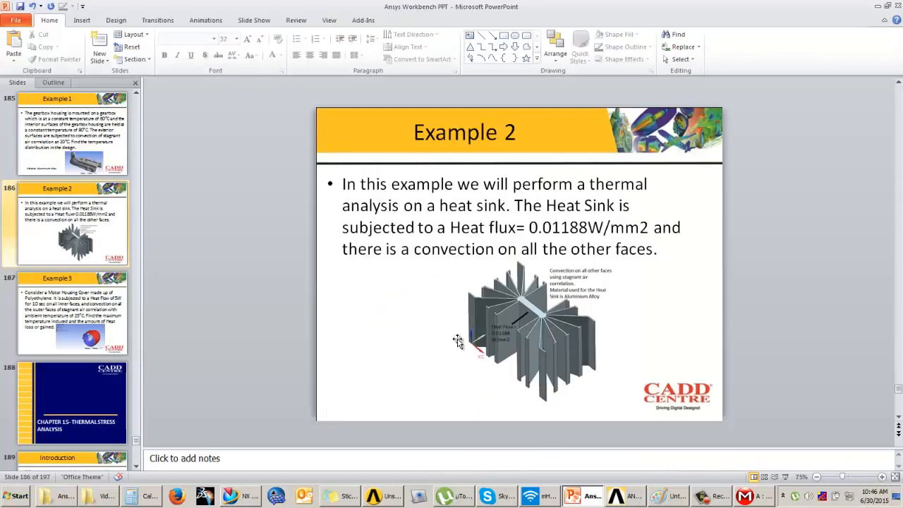
mouse_move(530, 227)
mouse_down()
mouse_move(607, 227)
mouse_move(589, 231)
mouse_up()
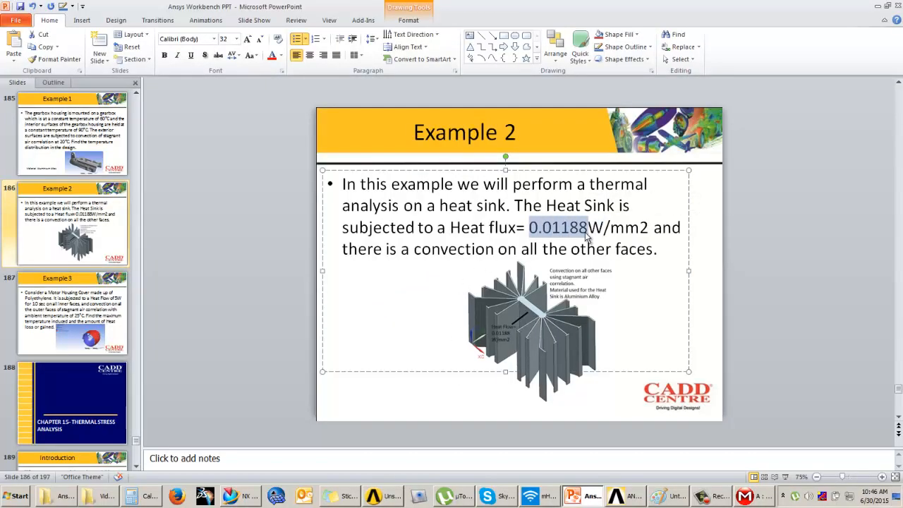
click(809, 271)
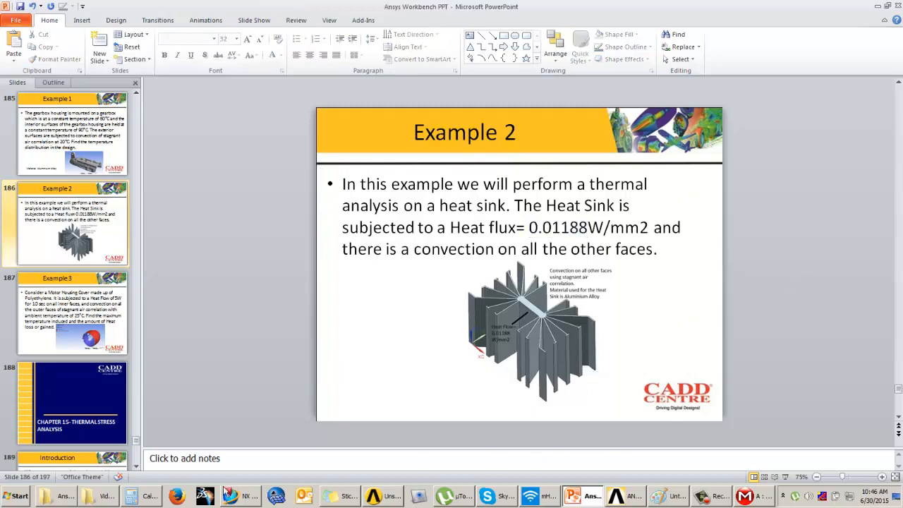
Calculate the quarter-model heat flux in Calculator by dividing 0.01188 by 4
click(142, 498)
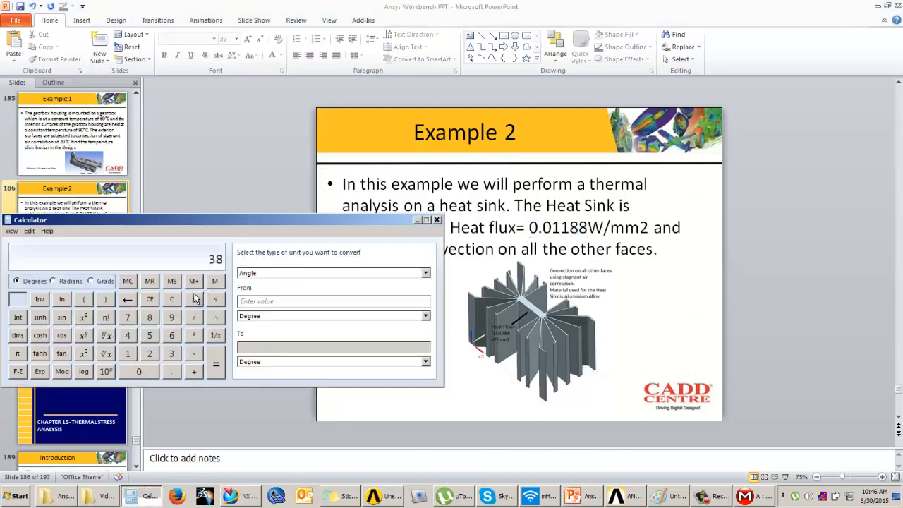
text(0.01188/4)
key(Return)
drag(267, 228, 278, 212)
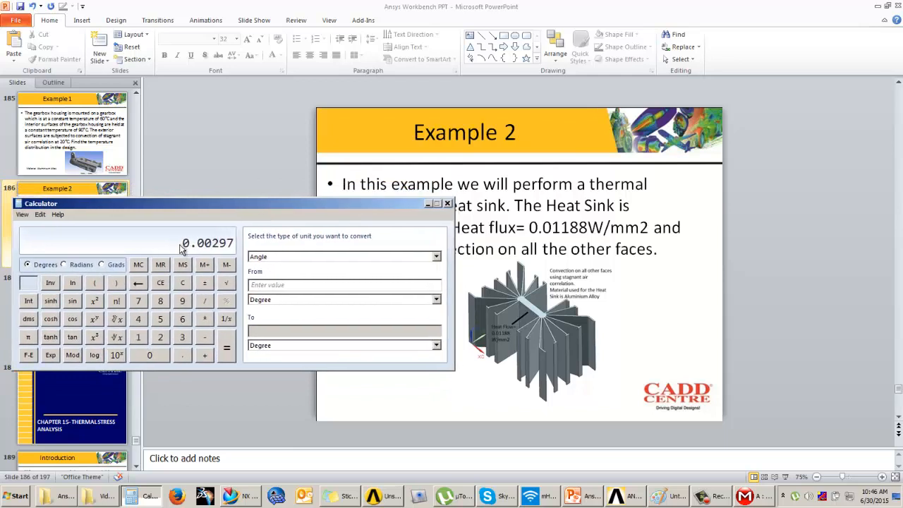
click(428, 204)
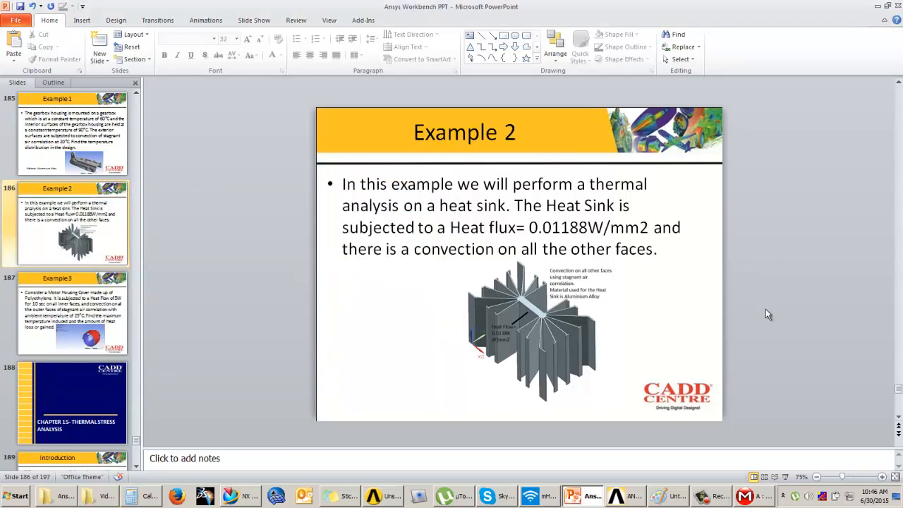
Switch back to Mechanical and apply a Heat Flux load to the large side face of the central core
click(747, 497)
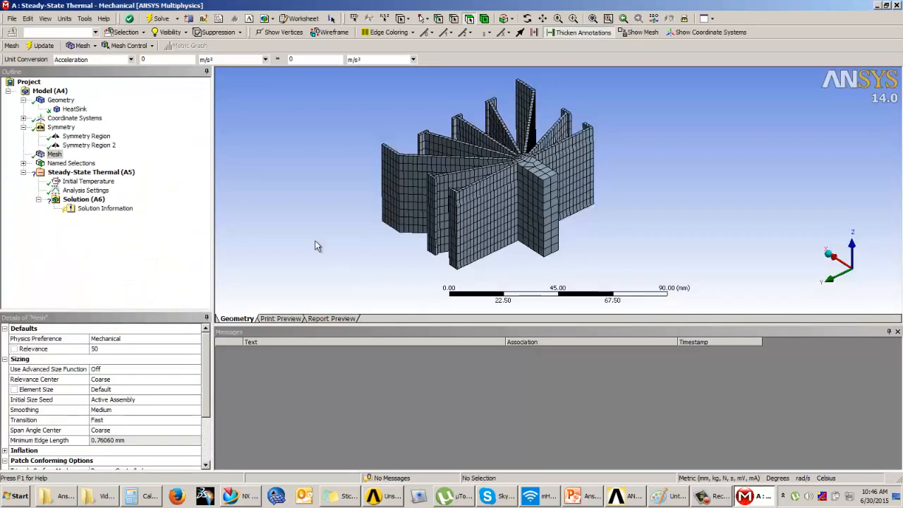
click(70, 174)
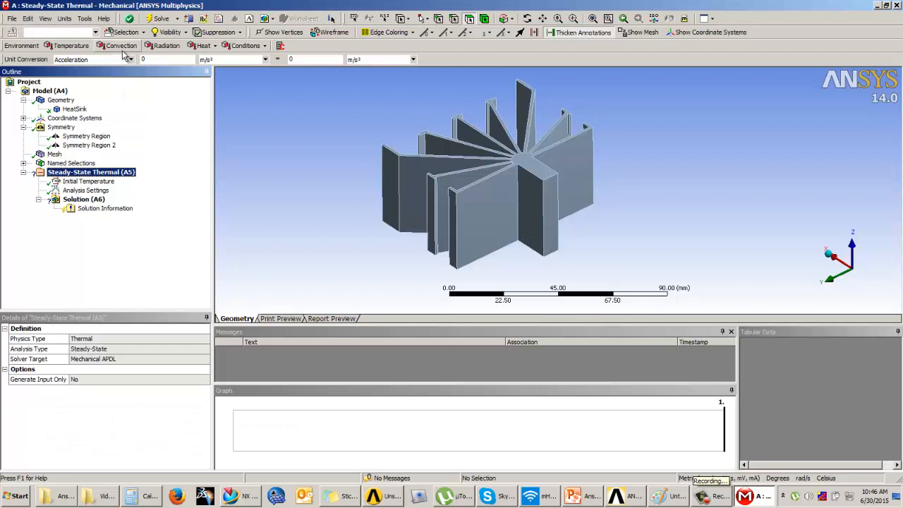
click(203, 45)
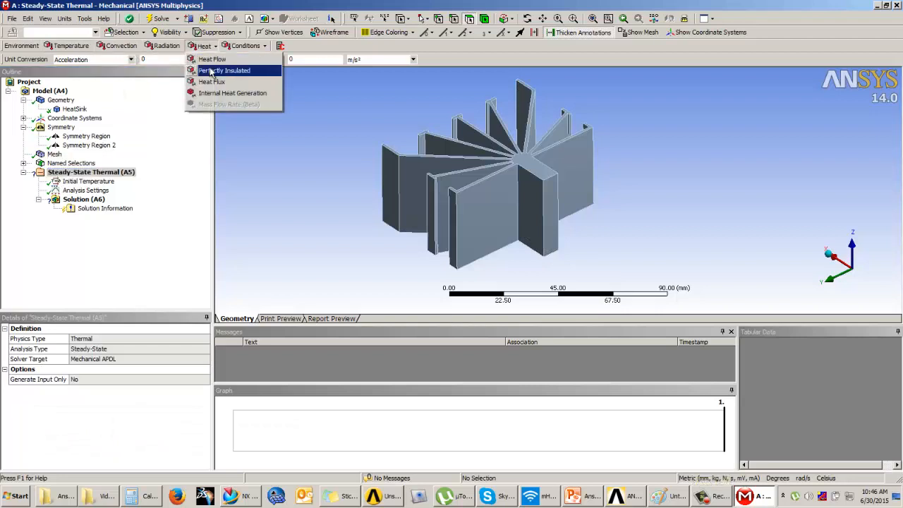
click(213, 82)
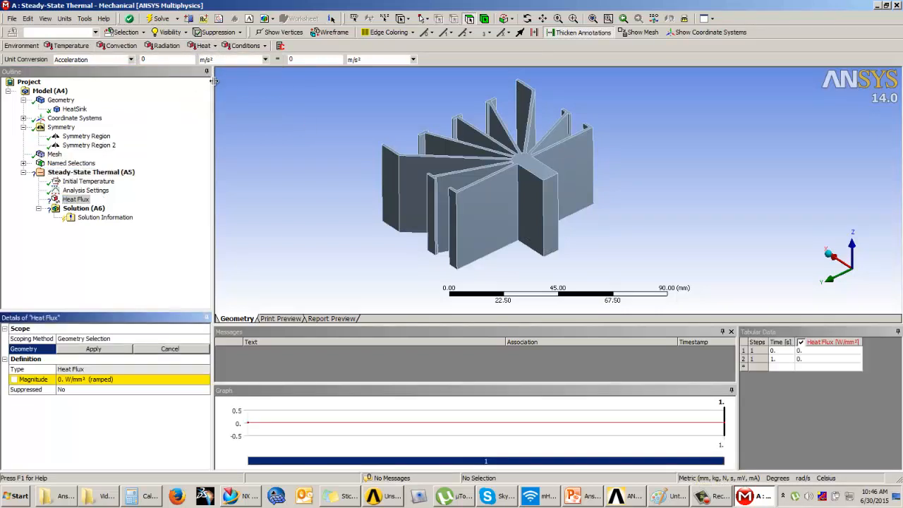
click(524, 196)
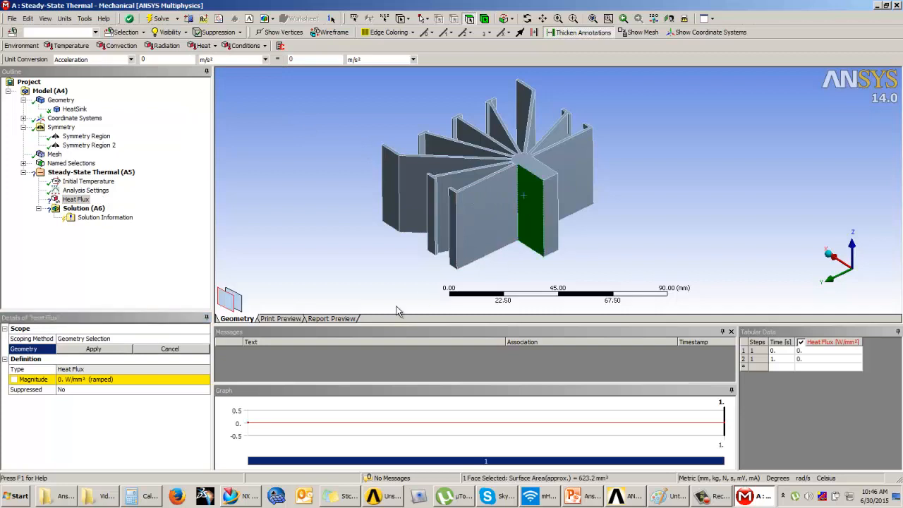
click(104, 350)
Set the heat flux magnitude to 0.00297 W/mm², checking the calculated value in Calculator
click(98, 379)
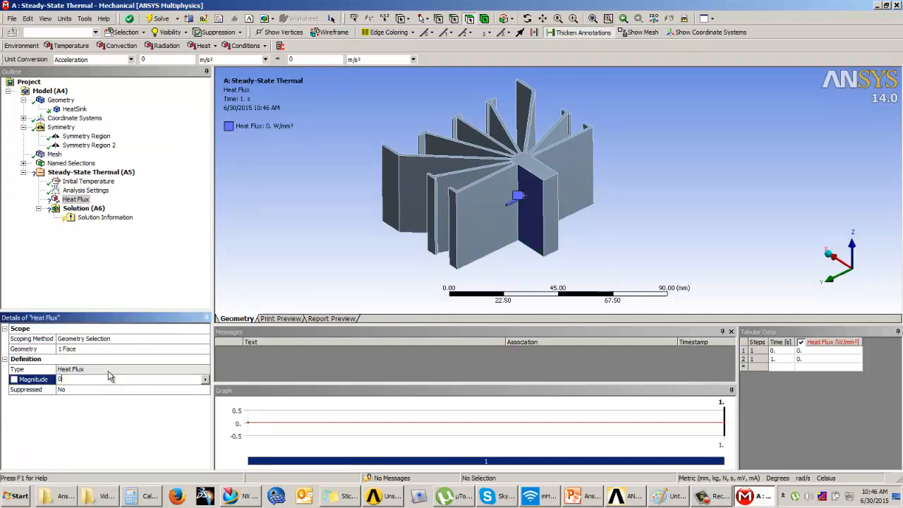
text(0.00)
click(152, 500)
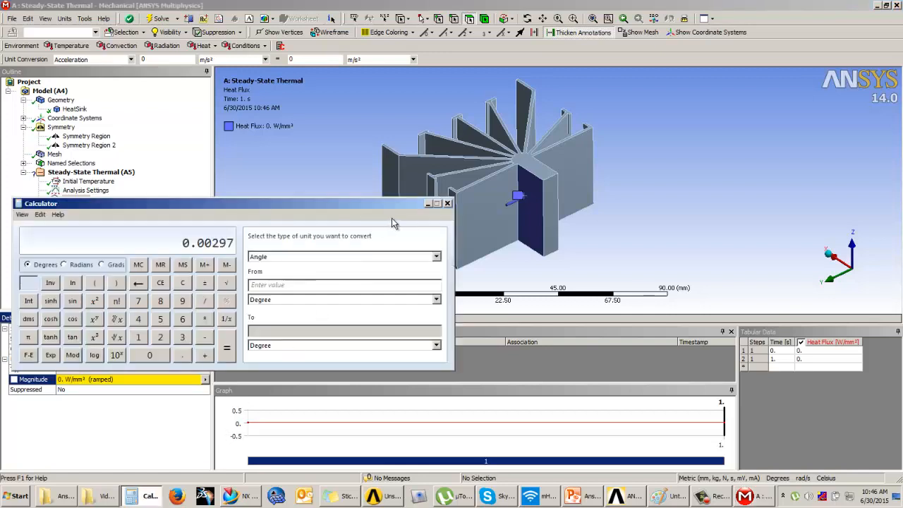
click(428, 203)
click(88, 380)
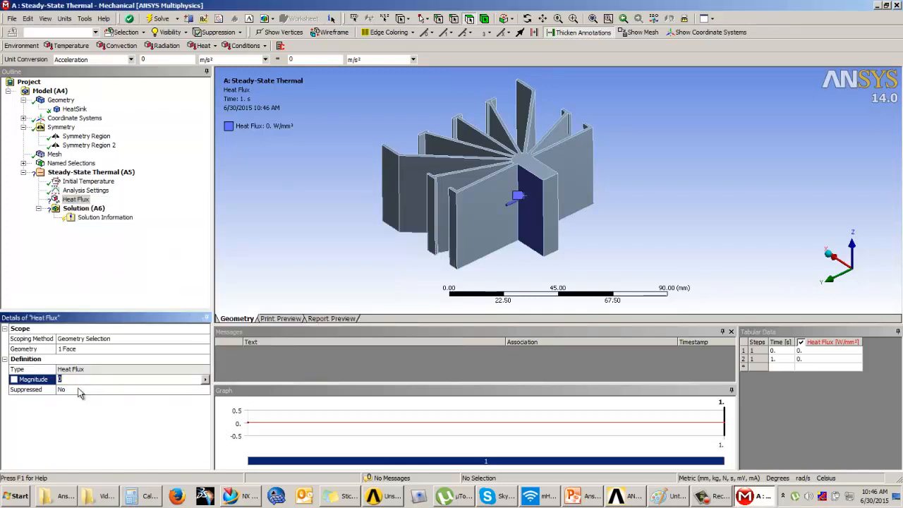
text(0.00297)
key(Return)
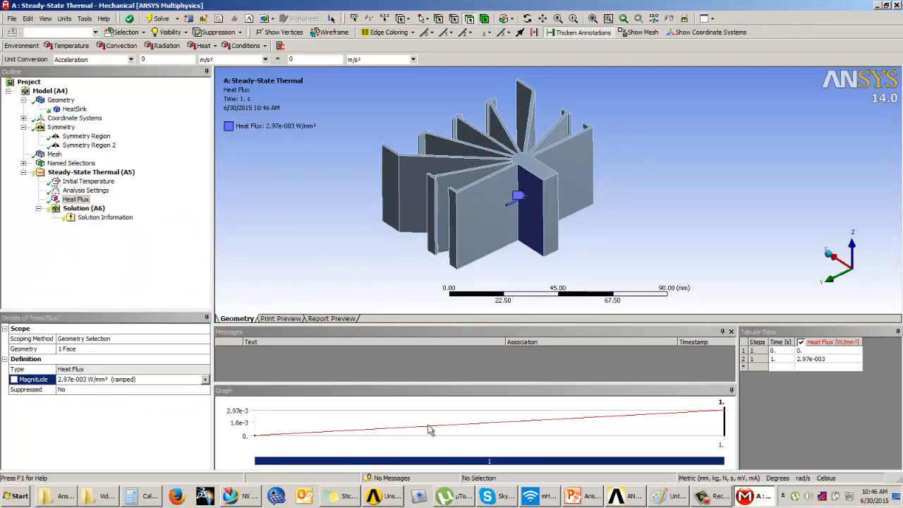
Read the convection condition on the Example 2 slide in PowerPoint and return to Mechanical
click(584, 496)
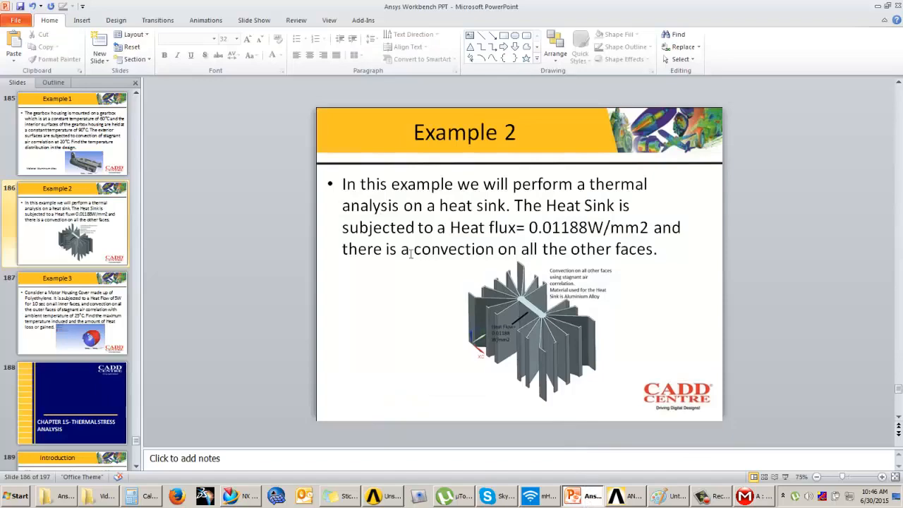
drag(357, 252, 725, 262)
click(748, 264)
click(752, 497)
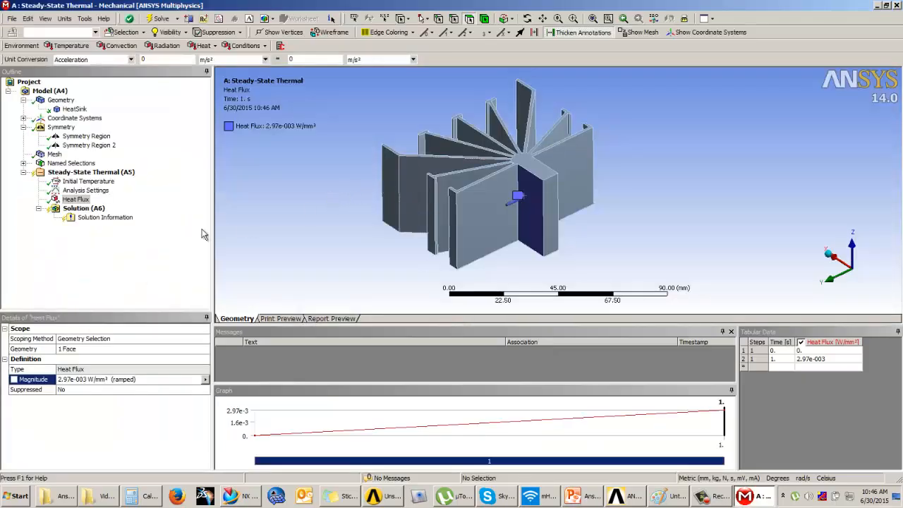
Insert a Convection load and select the core's end face, the upper face and the exposed fin faces, excluding the heat flux face
click(79, 173)
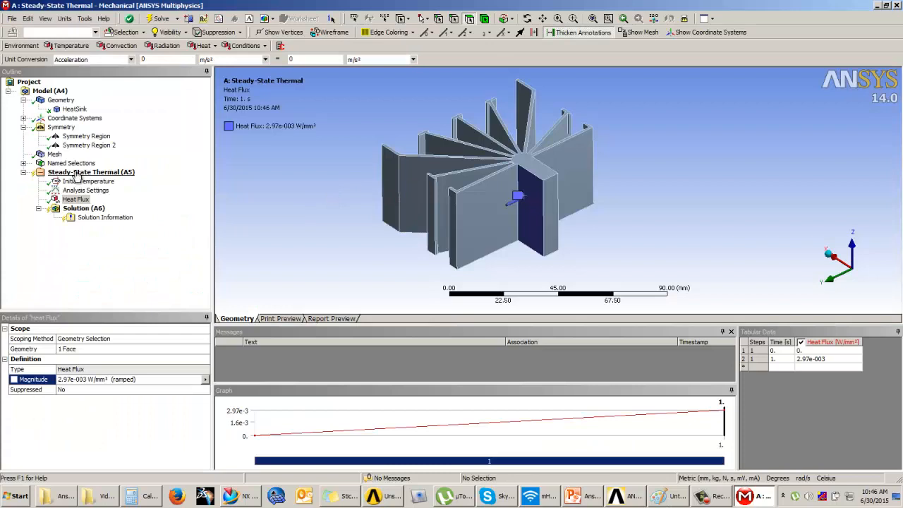
click(120, 46)
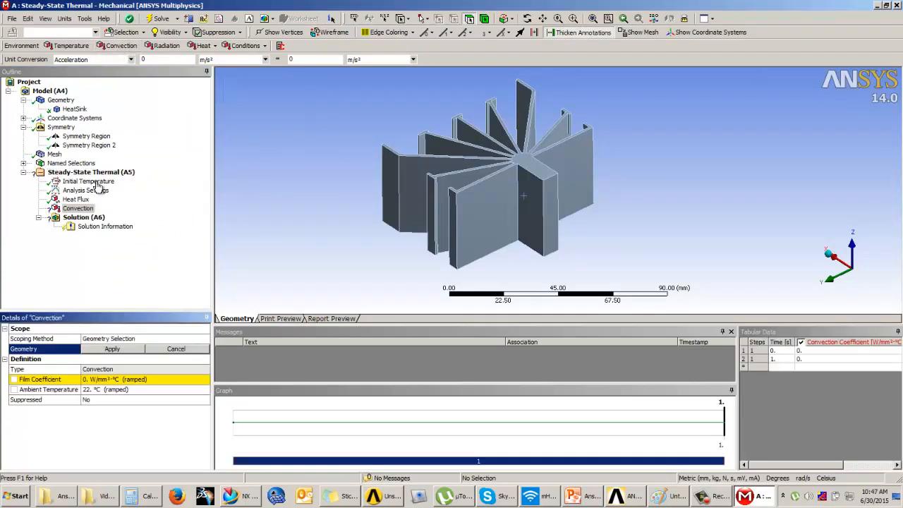
mouse_move(566, 202)
middle_down()
mouse_move(565, 182)
mouse_move(567, 206)
middle_up()
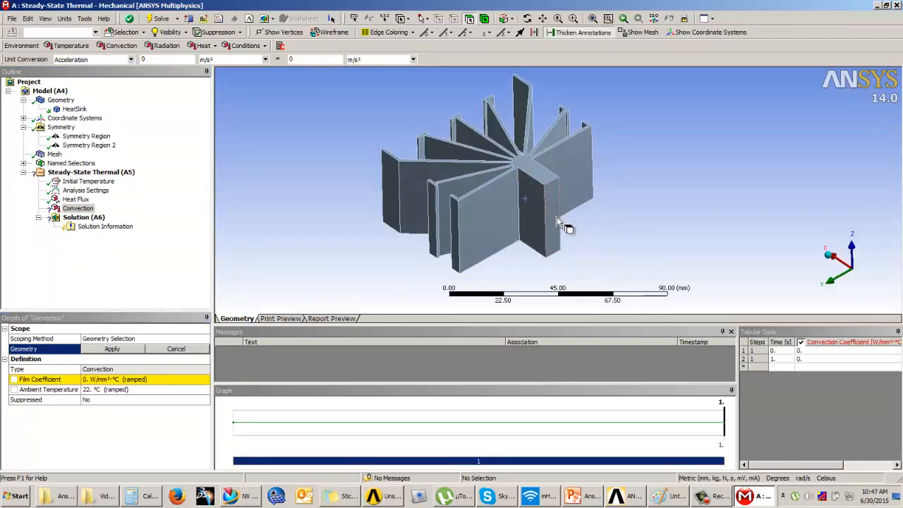
click(556, 219)
ctrl+click(537, 169)
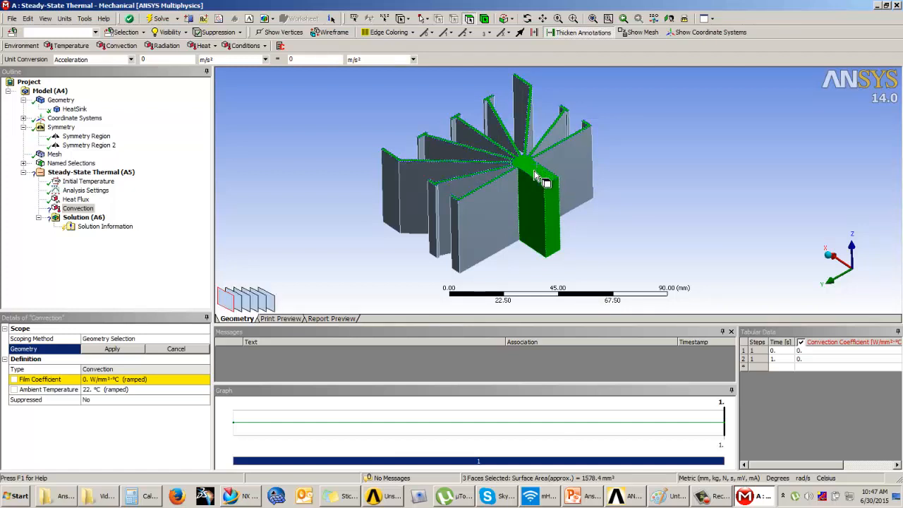
ctrl+click(530, 211)
mouse_move(492, 211)
ctrl+mouse_down()
mouse_move(455, 223)
mouse_move(430, 216)
mouse_move(399, 201)
mouse_move(404, 177)
mouse_move(458, 132)
mouse_move(492, 135)
mouse_move(503, 107)
mouse_move(527, 108)
mouse_move(540, 139)
ctrl+mouse_up()
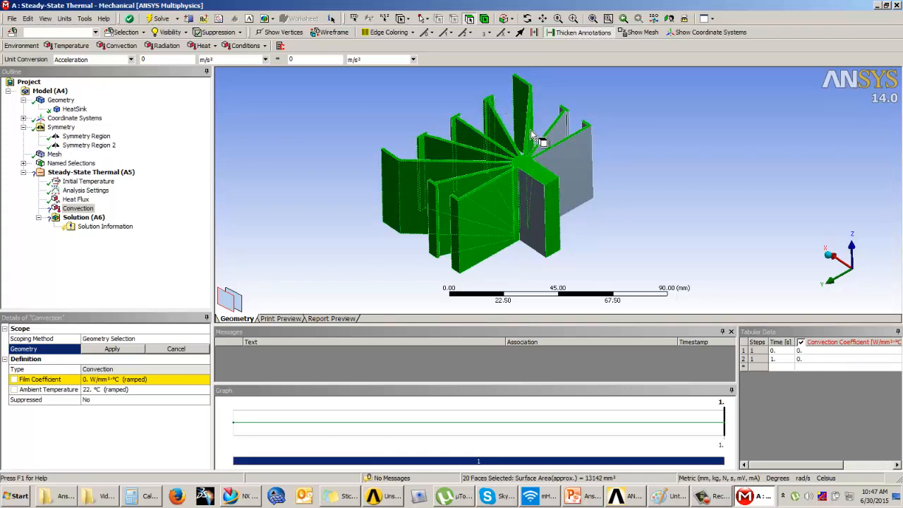
Add the fin side and tip faces reachable from the underside to the convection selection
middle_drag(532, 136, 519, 193)
ctrl+click(524, 199)
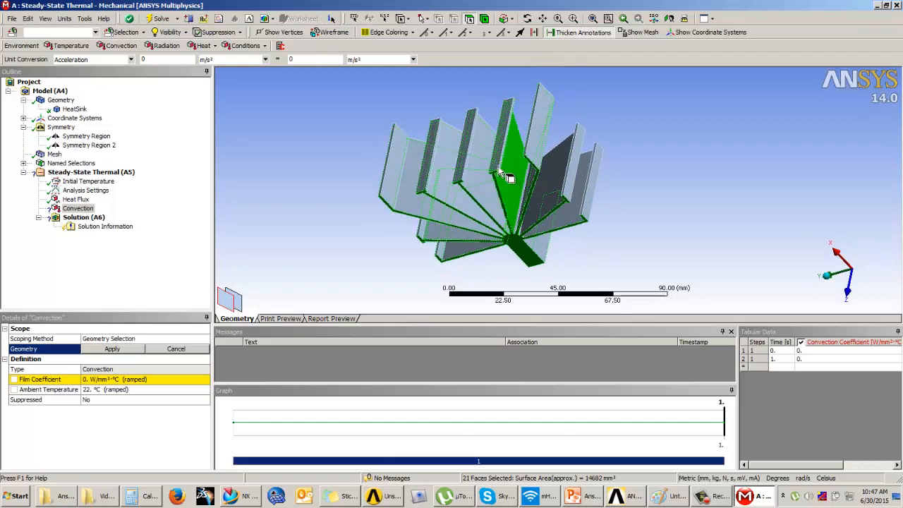
ctrl+click(498, 166)
ctrl+click(466, 160)
ctrl+click(413, 166)
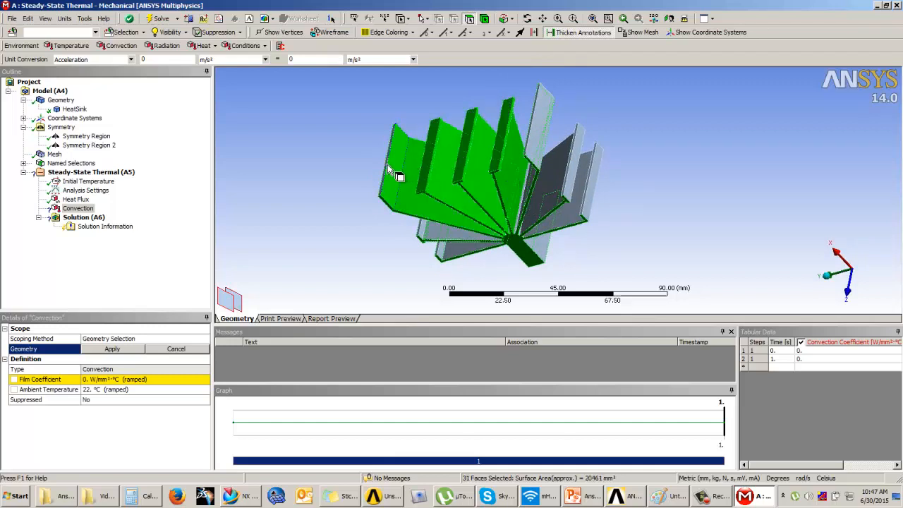
ctrl+click(379, 170)
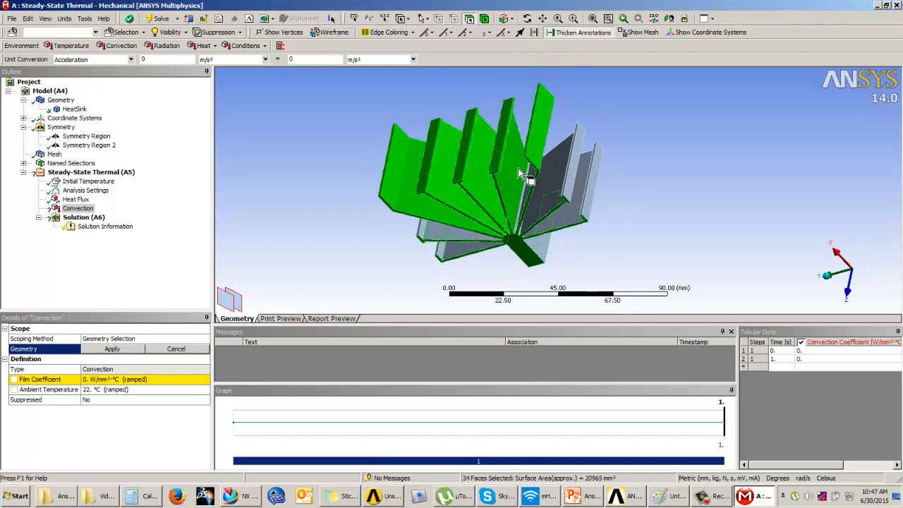
Add the remaining inner faces between the fins on the positive Y side to the convection selection
middle_drag(509, 192, 552, 189)
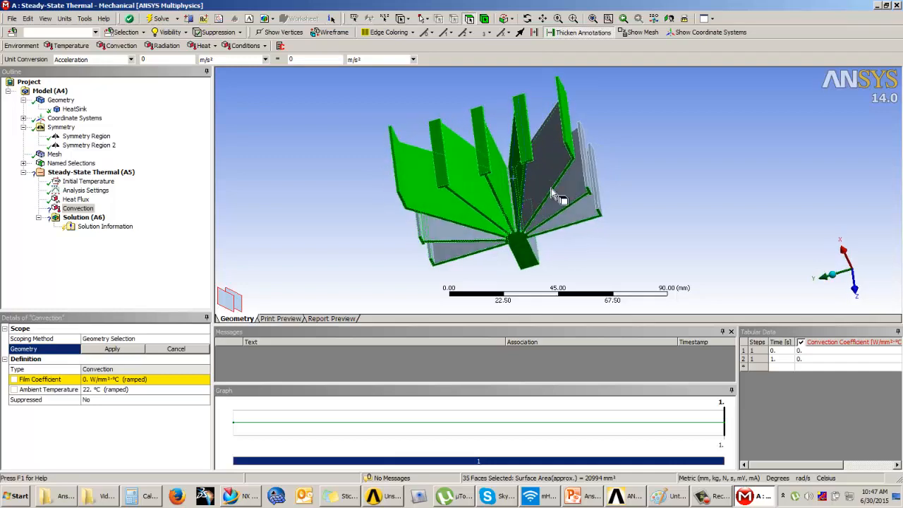
ctrl+click(513, 197)
mouse_move(486, 211)
middle_down()
mouse_move(517, 202)
mouse_move(486, 226)
mouse_move(483, 214)
middle_up()
ctrl+click(506, 200)
ctrl+click(463, 219)
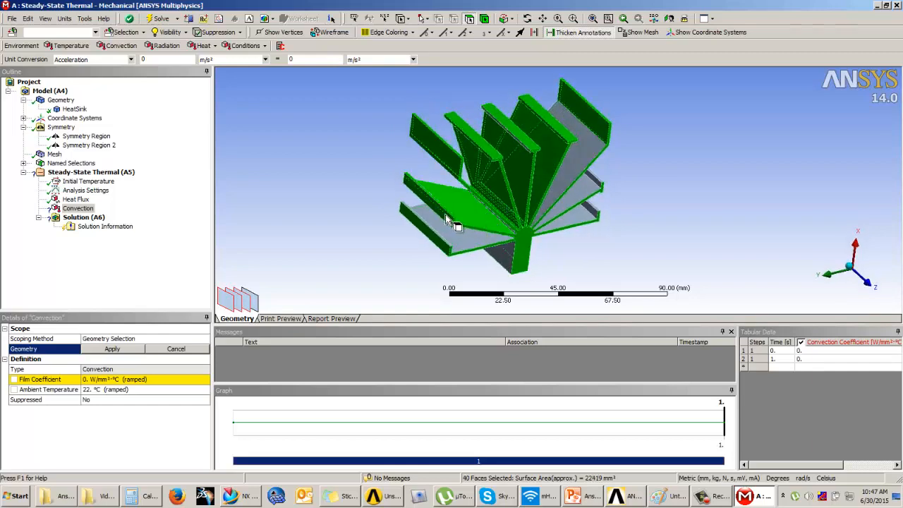
ctrl+click(439, 237)
Add the narrow faces at the fin roots beside the central core to the convection selection
middle_drag(480, 239, 498, 222)
scroll(487, 225, up, 5)
scroll(536, 203, up, 5)
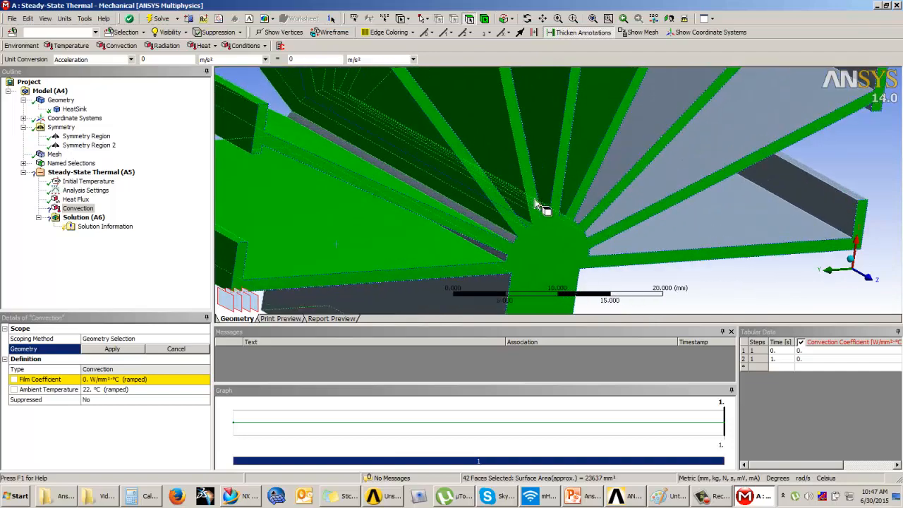
ctrl+click(615, 123)
ctrl+click(626, 129)
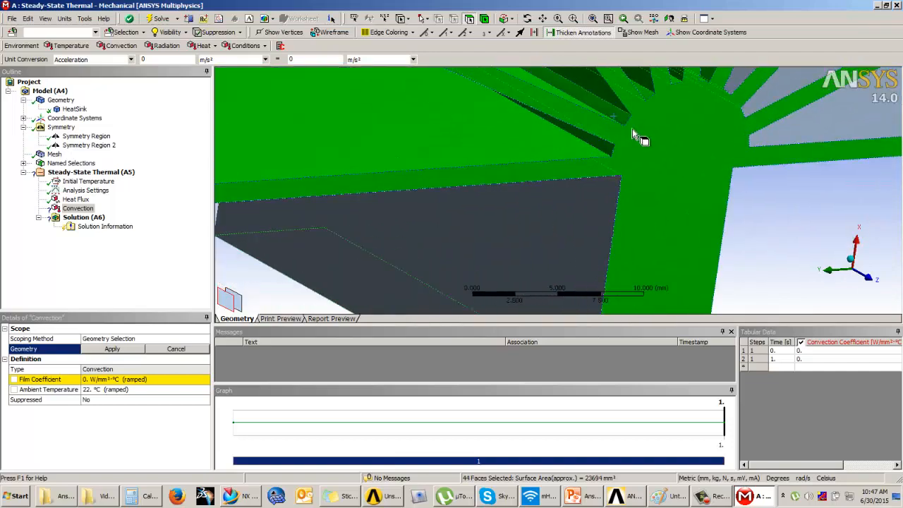
middle_drag(638, 134, 551, 143)
ctrl+click(557, 139)
scroll(562, 137, down, 6)
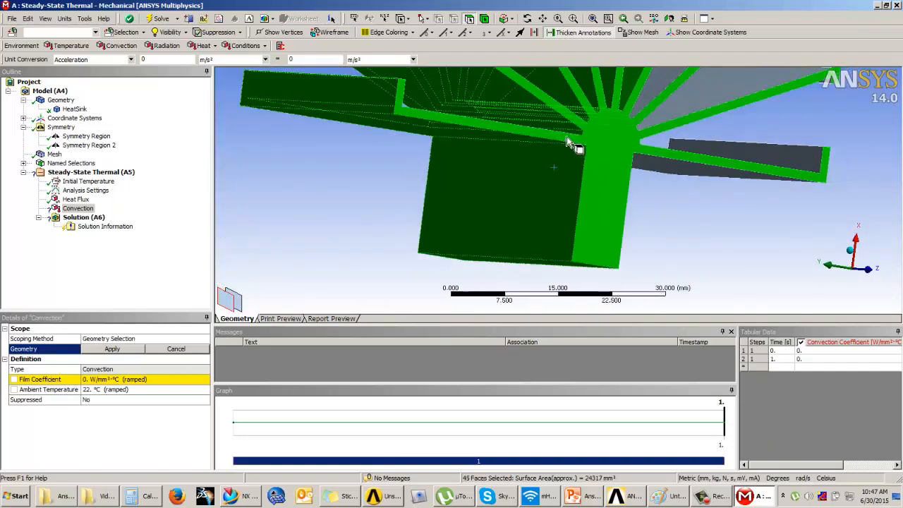
middle_drag(594, 172, 529, 177)
ctrl+click(537, 188)
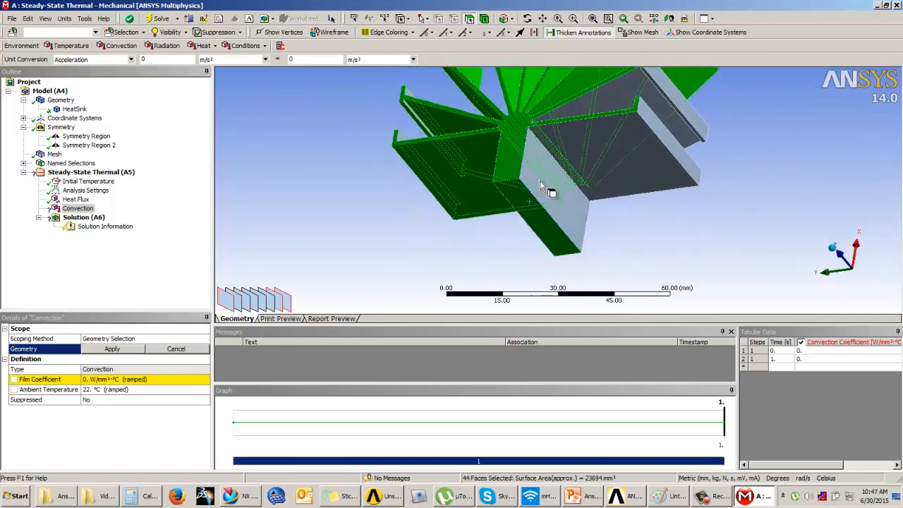
Add the core's exposed side face and the adjoining fin side and tip faces on the negative Y side to the convection selection
ctrl+click(539, 181)
ctrl+click(600, 152)
ctrl+click(649, 123)
ctrl+click(659, 105)
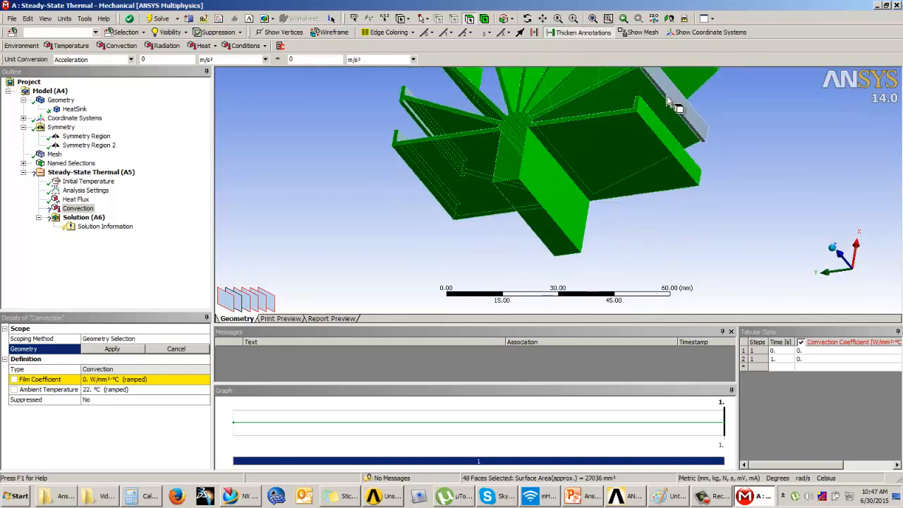
Add the narrow lip edges of the lower fin tips and the small fin root face beside the core to the convection selection
middle_drag(579, 115, 520, 194)
ctrl+click(520, 195)
ctrl+click(528, 167)
ctrl+click(530, 179)
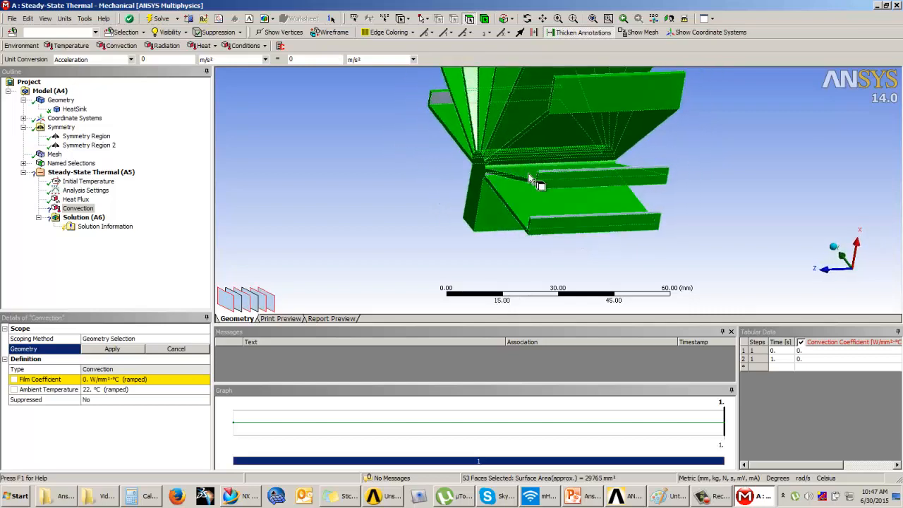
ctrl+click(565, 227)
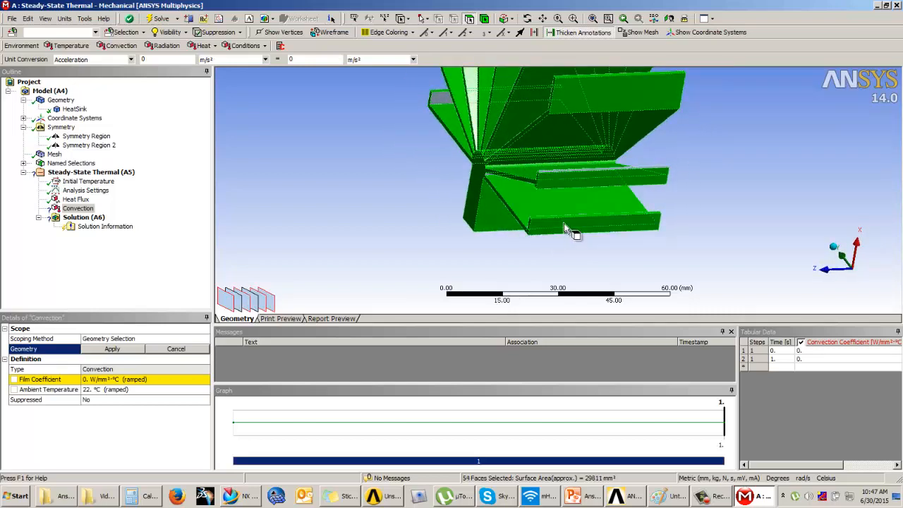
ctrl+click(488, 175)
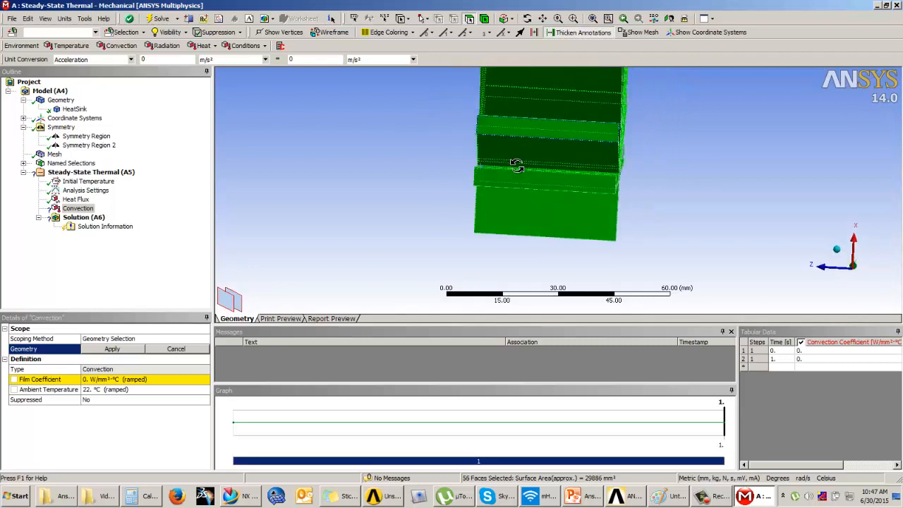
Add the heat sink's opposite end face and a still unselected fin face to the convection selection
middle_drag(487, 176, 401, 170)
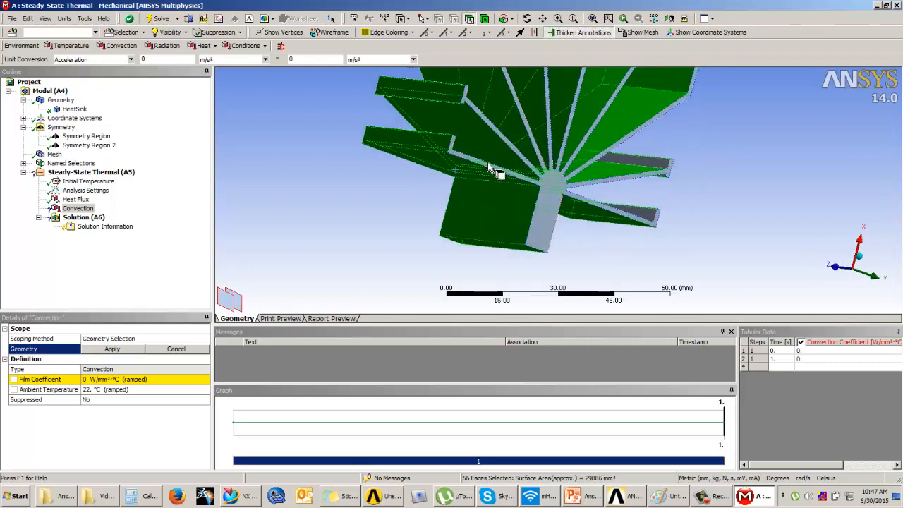
ctrl+click(495, 167)
middle_drag(580, 207, 427, 163)
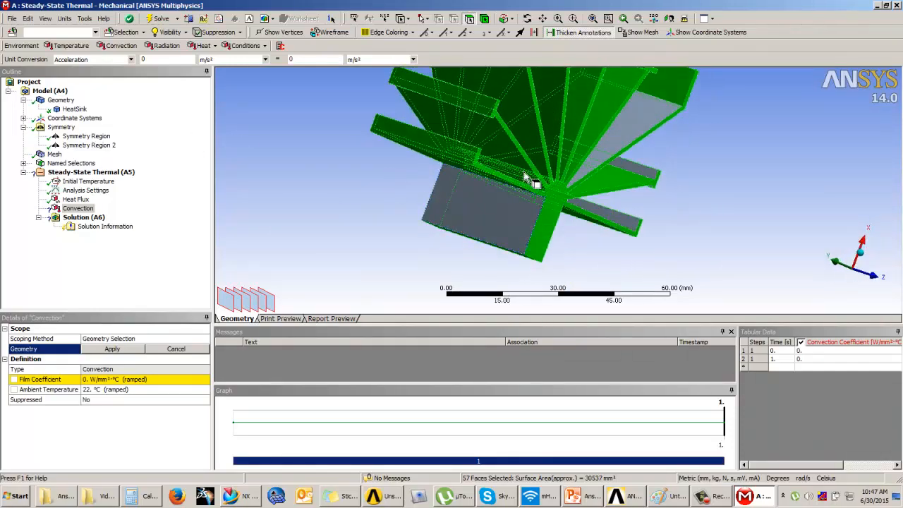
middle_drag(524, 177, 409, 158)
ctrl+click(615, 164)
Add the unselected faces between the fins found from the opposite end to the convection selection, leaving out the heat flux face
middle_drag(653, 151, 236, 221)
scroll(543, 201, up, 2)
ctrl+click(301, 276)
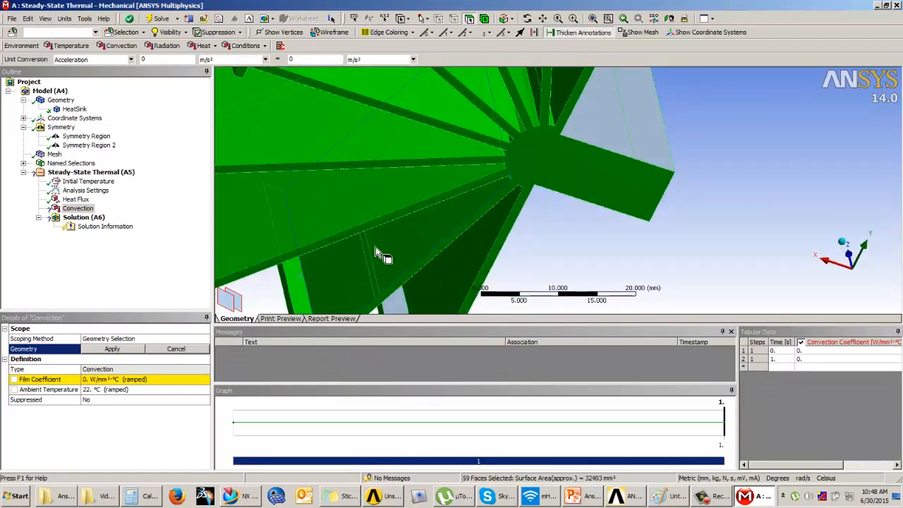
middle_drag(376, 253, 524, 298)
ctrl+click(393, 183)
ctrl+middle_drag(560, 145, 500, 271)
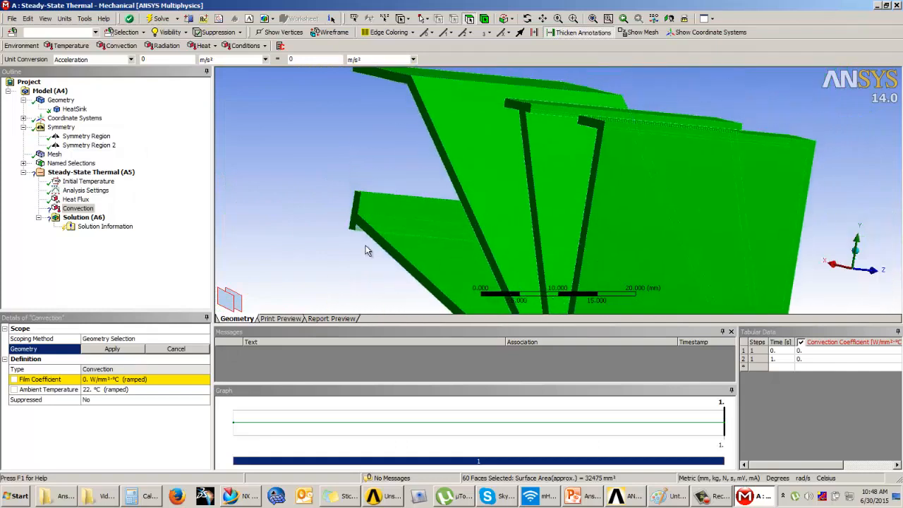
Add the narrow inner faces under the fin tip lips on both sides of the fins to the convection selection
middle_drag(366, 251, 388, 230)
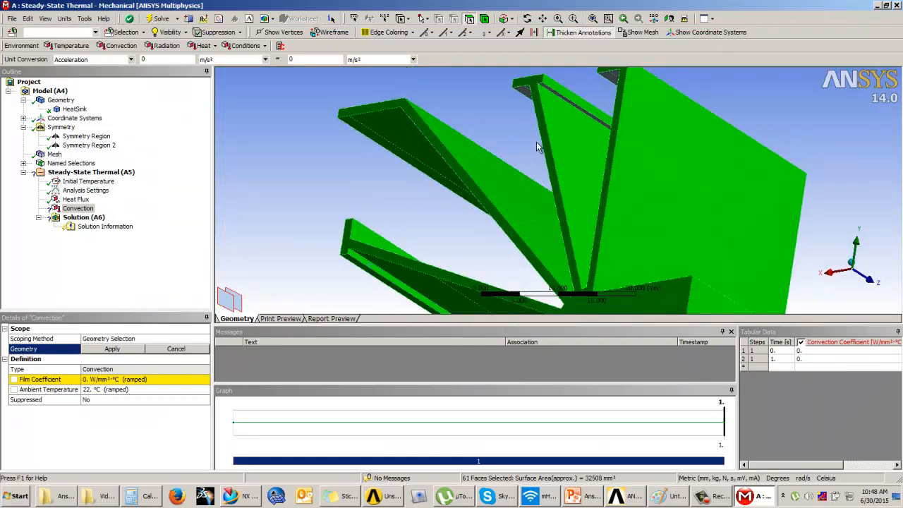
middle_drag(547, 140, 530, 120)
ctrl+click(526, 118)
ctrl+click(538, 106)
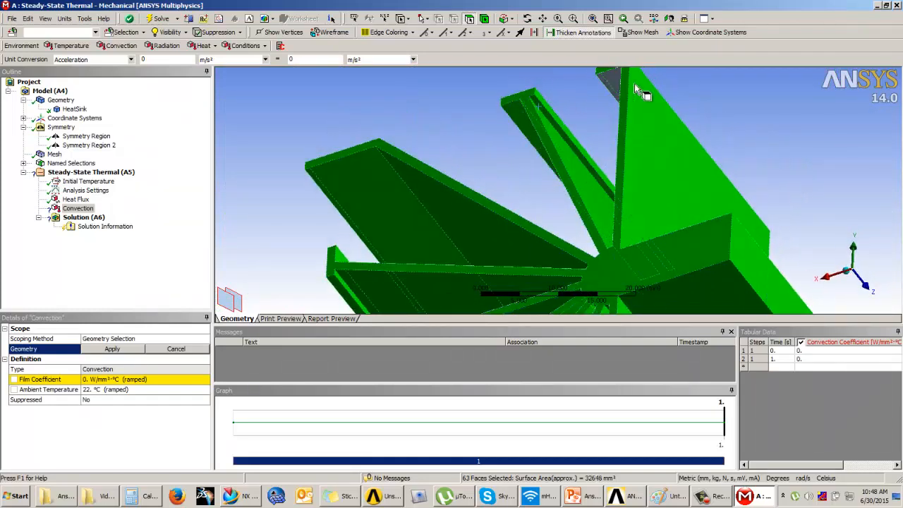
middle_drag(615, 85, 637, 153)
ctrl+click(538, 95)
middle_drag(539, 99, 597, 134)
ctrl+middle_drag(578, 113, 550, 189)
scroll(575, 126, up, 3)
ctrl+click(579, 115)
scroll(634, 139, down, 3)
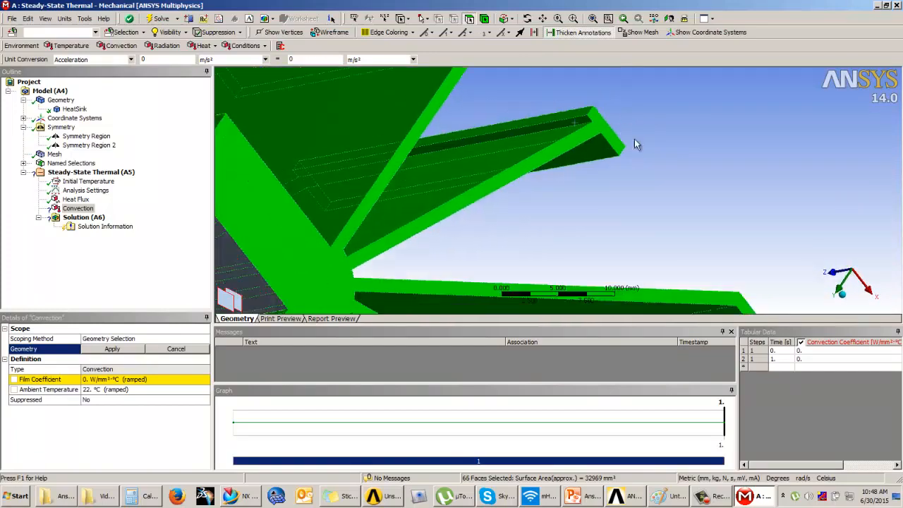
Add the last narrow face under a fin tip lip and apply the selected faces as the convection geometry
ctrl+middle_drag(643, 183, 542, 122)
middle_drag(602, 197, 444, 146)
ctrl+click(453, 95)
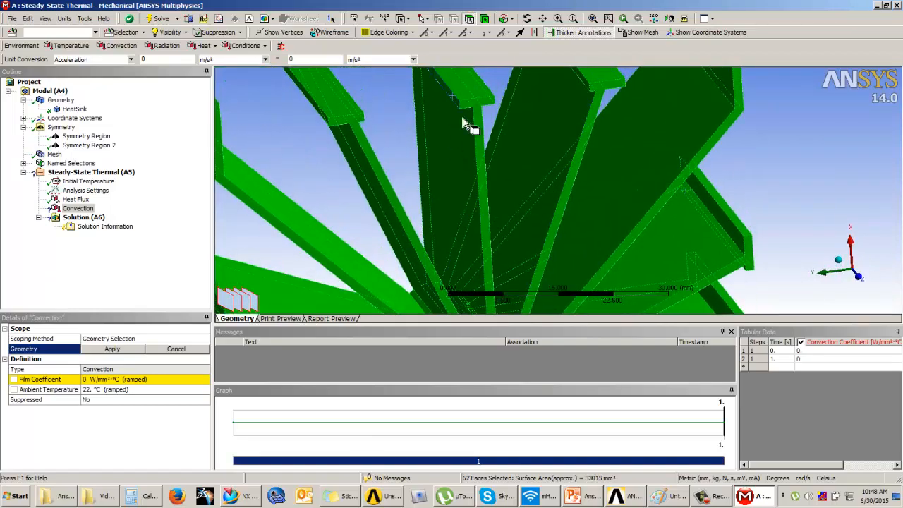
scroll(595, 135, down, 3)
scroll(656, 168, up, 5)
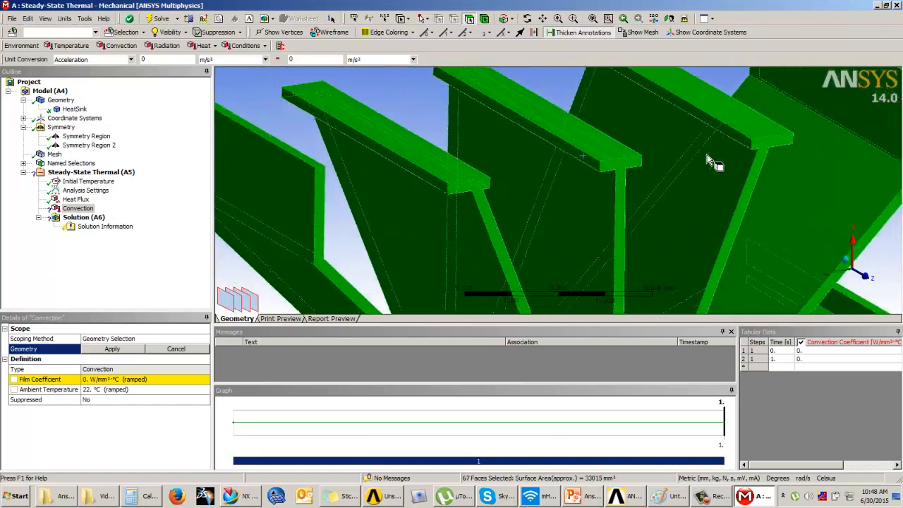
ctrl+click(804, 131)
middle_drag(658, 161, 488, 238)
scroll(571, 208, up, 3)
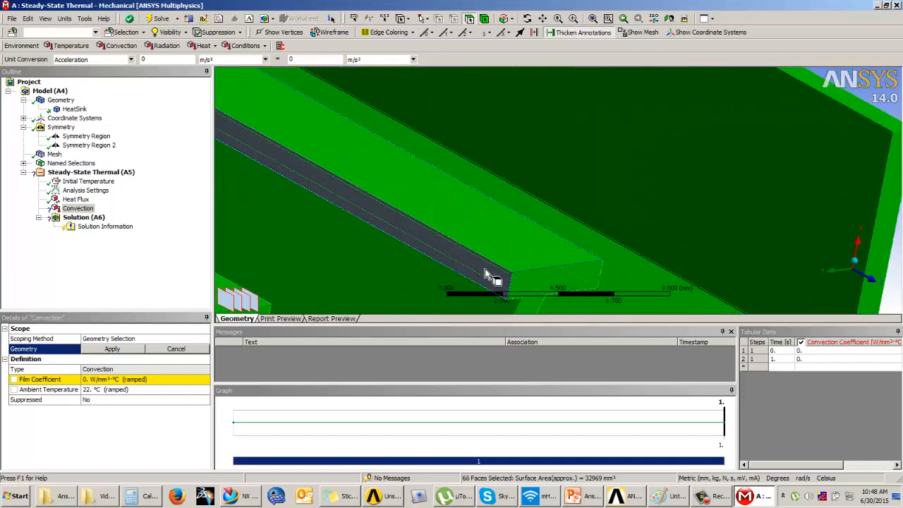
ctrl+click(485, 270)
scroll(568, 208, down, 3)
middle_drag(613, 230, 630, 141)
scroll(629, 141, down, 3)
click(113, 350)
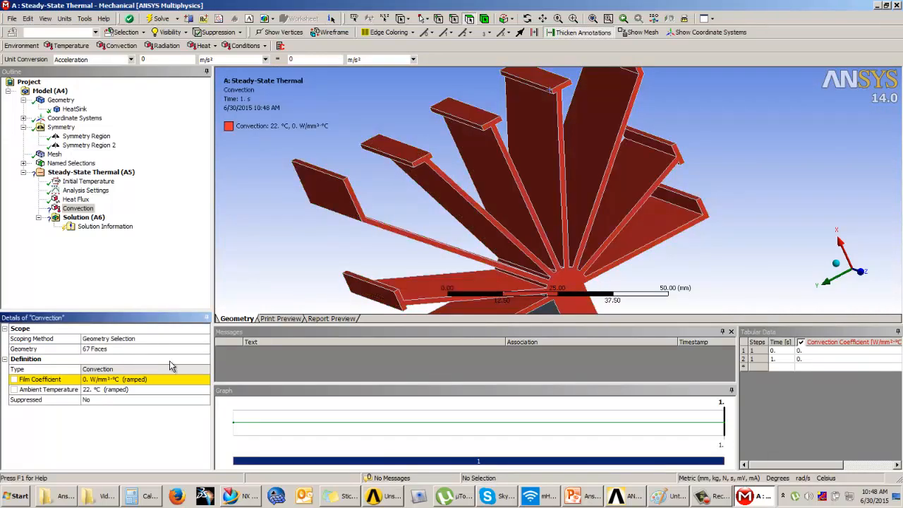
Compare the Heat Flux and Convection scopes on the model to check that the heat flux face is excluded from convection
middle_drag(534, 245, 488, 154)
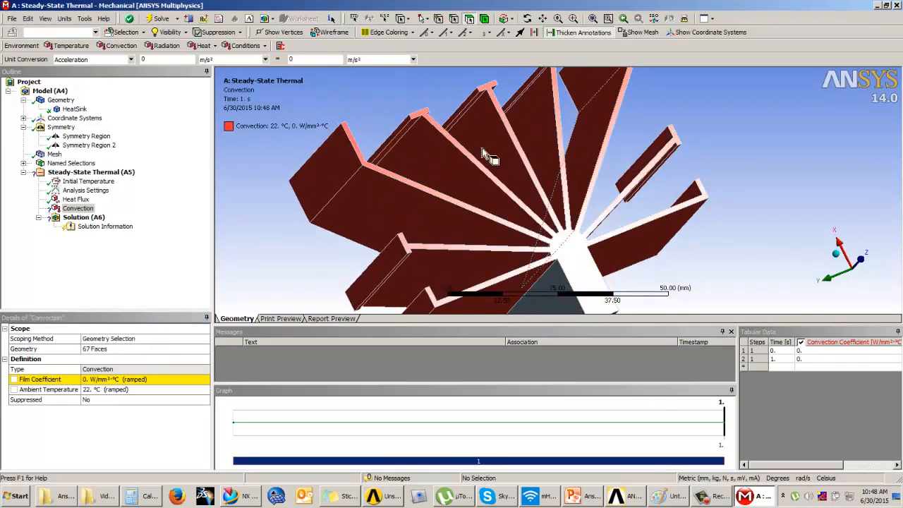
click(76, 199)
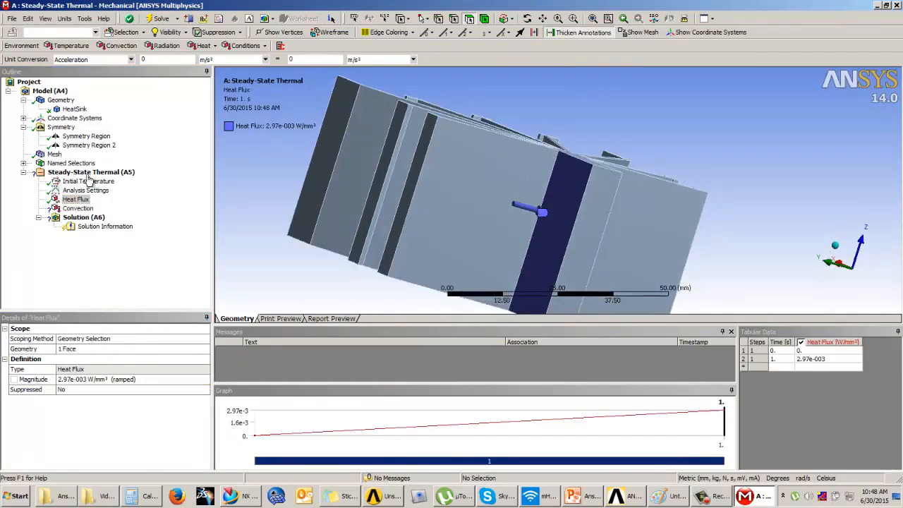
click(76, 207)
middle_drag(477, 232, 167, 370)
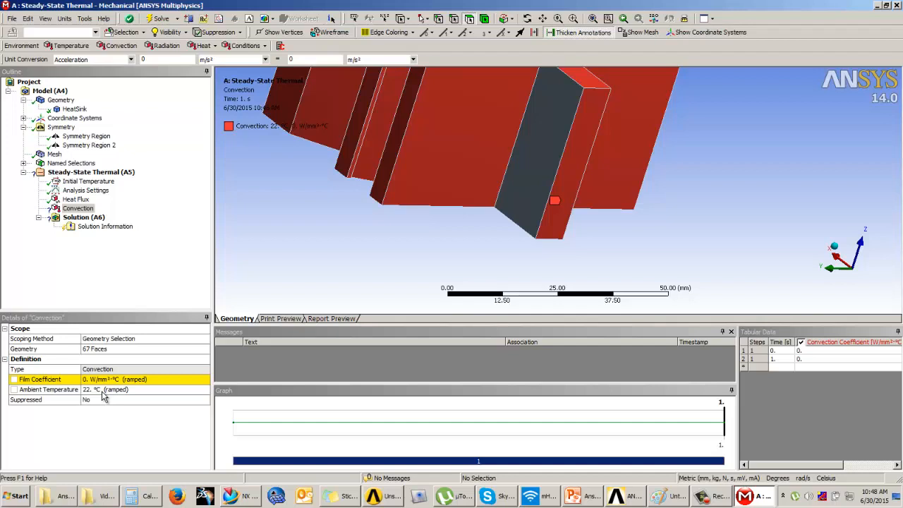
Import the Stagnant Air - Simplified Case data as the convection film coefficient, keeping the ambient temperature at 22 °C
click(103, 392)
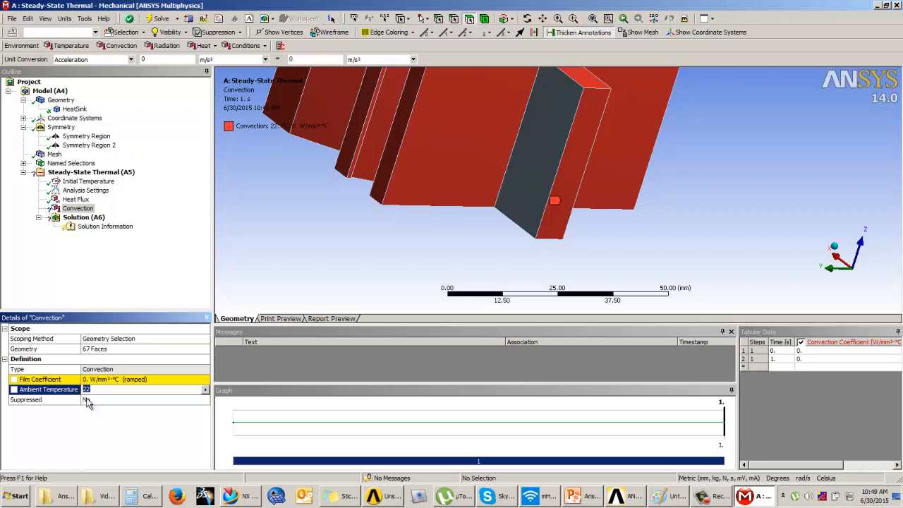
click(122, 379)
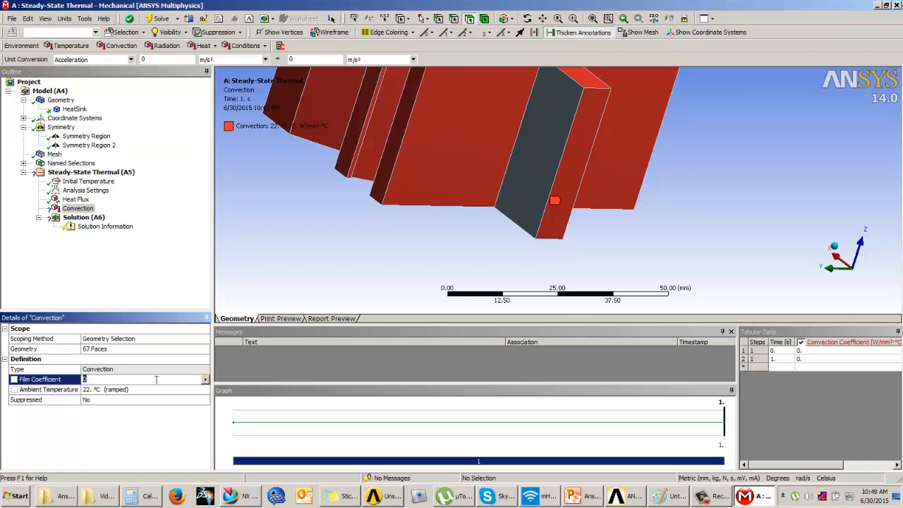
click(206, 379)
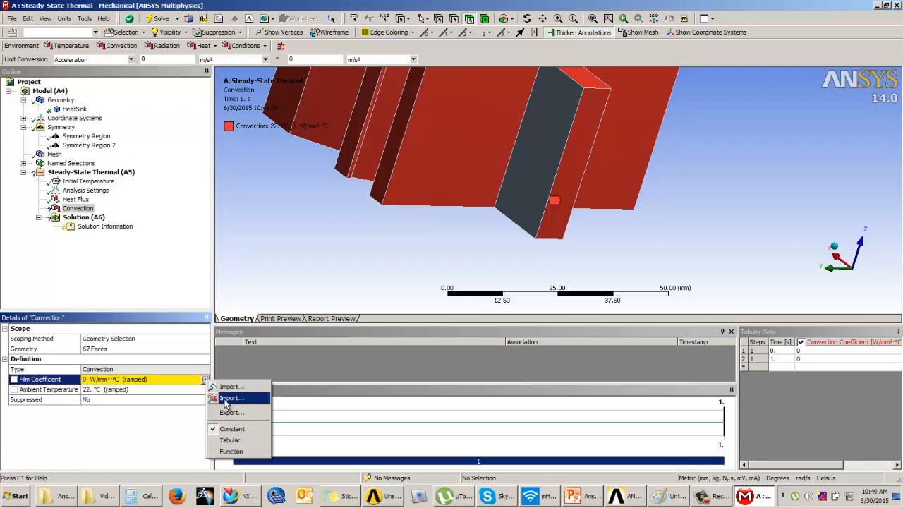
click(227, 392)
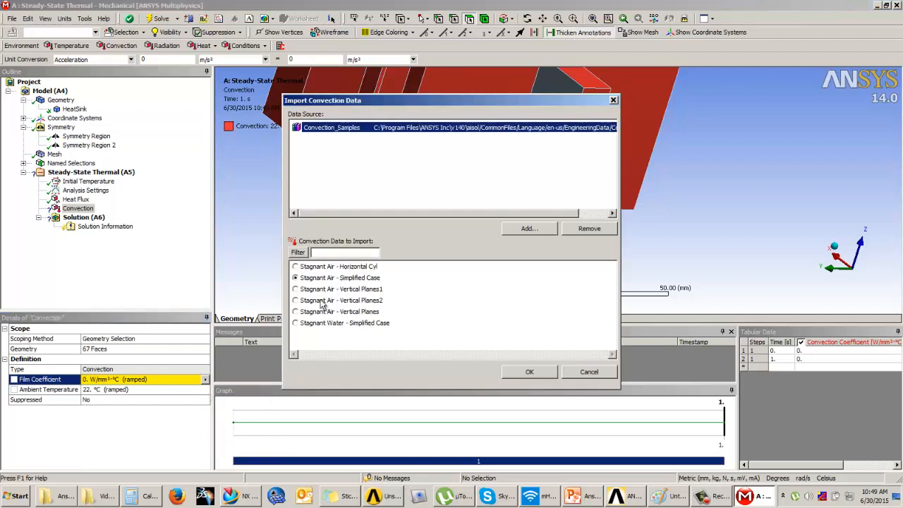
click(520, 372)
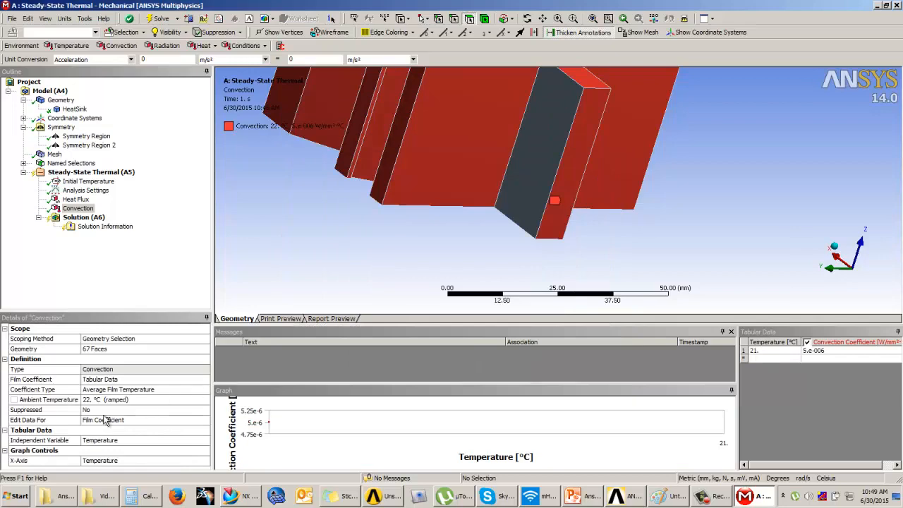
Insert Temperature and Total Heat Flux results for all bodies under the Solution
click(81, 217)
middle_drag(420, 200, 440, 198)
scroll(541, 203, down, 5)
middle_drag(513, 163, 524, 174)
click(56, 45)
click(65, 59)
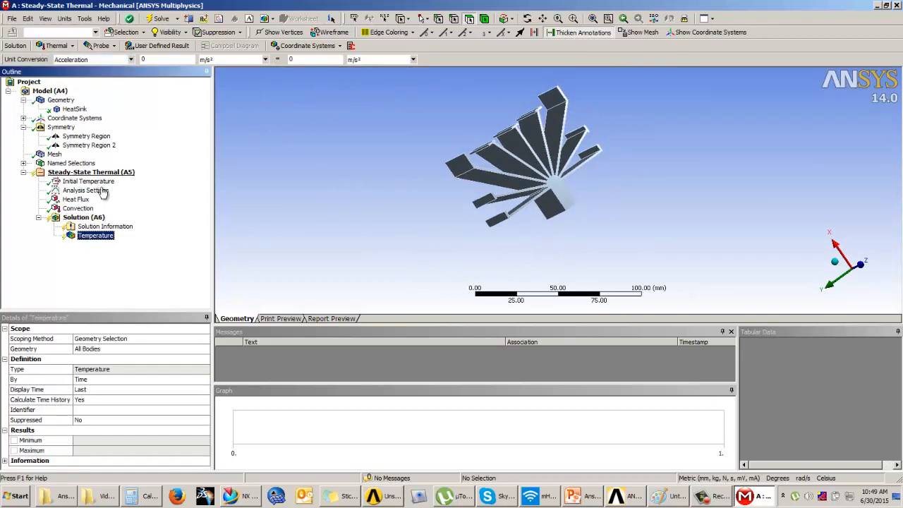
click(57, 47)
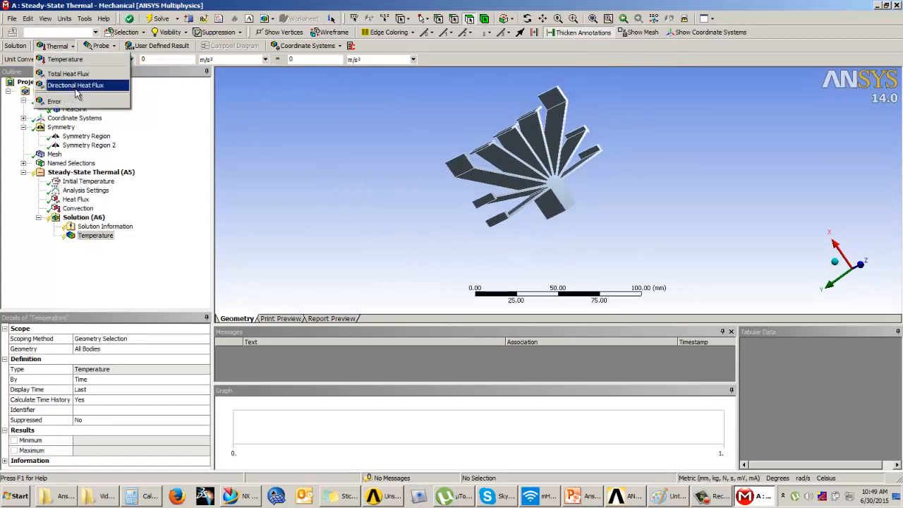
click(88, 68)
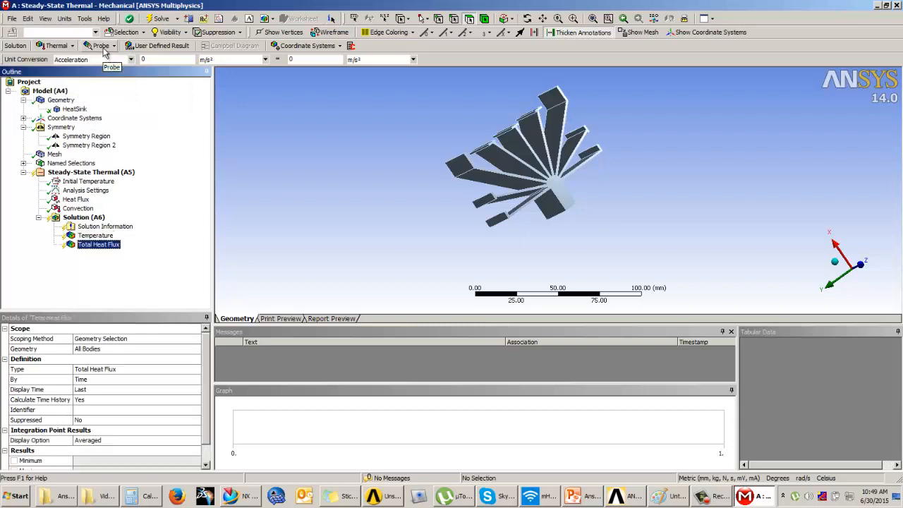
click(101, 46)
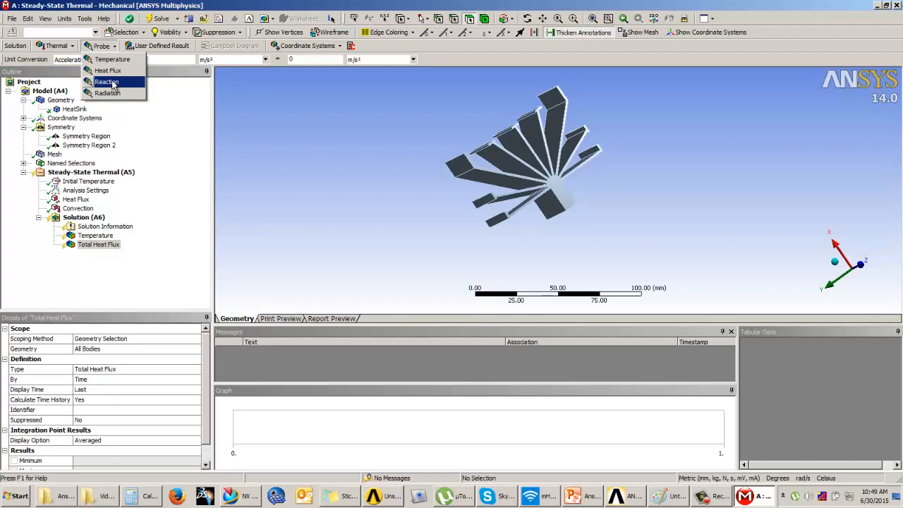
click(99, 289)
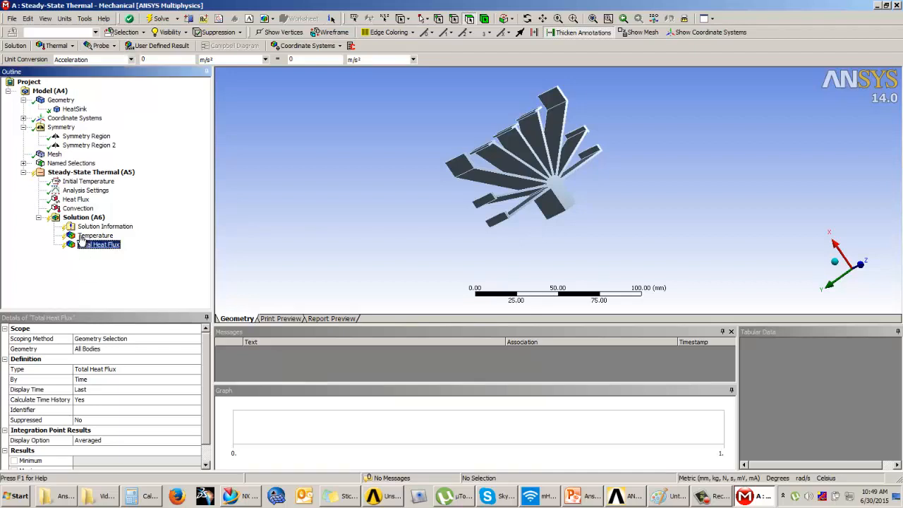
Solve the steady-state thermal analysis
click(84, 217)
right_click(84, 217)
click(103, 238)
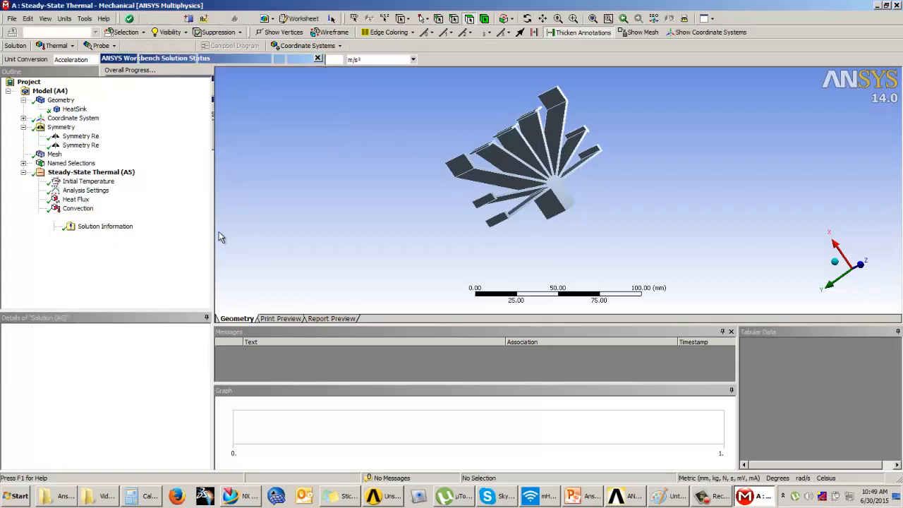
Display the Temperature result and examine its distribution across the core and fins
middle_drag(406, 172, 375, 124)
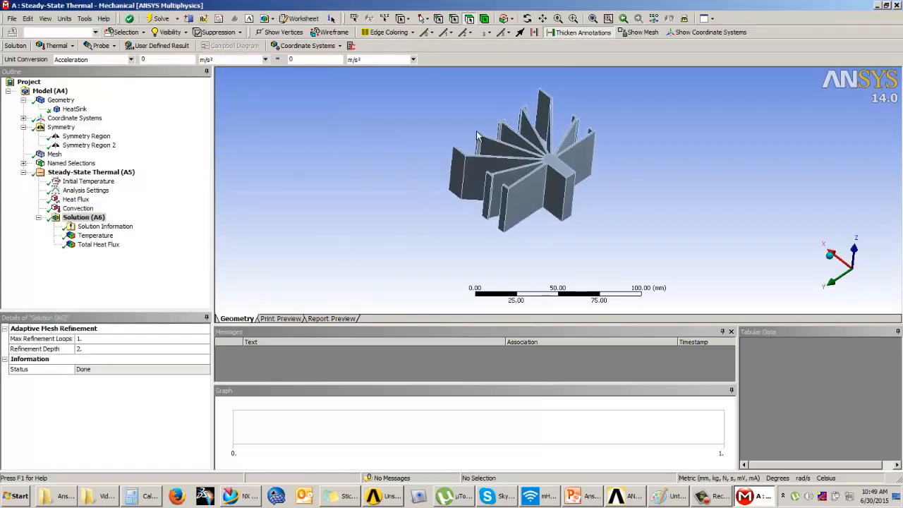
scroll(476, 132, up, 3)
click(91, 235)
middle_drag(373, 204, 570, 215)
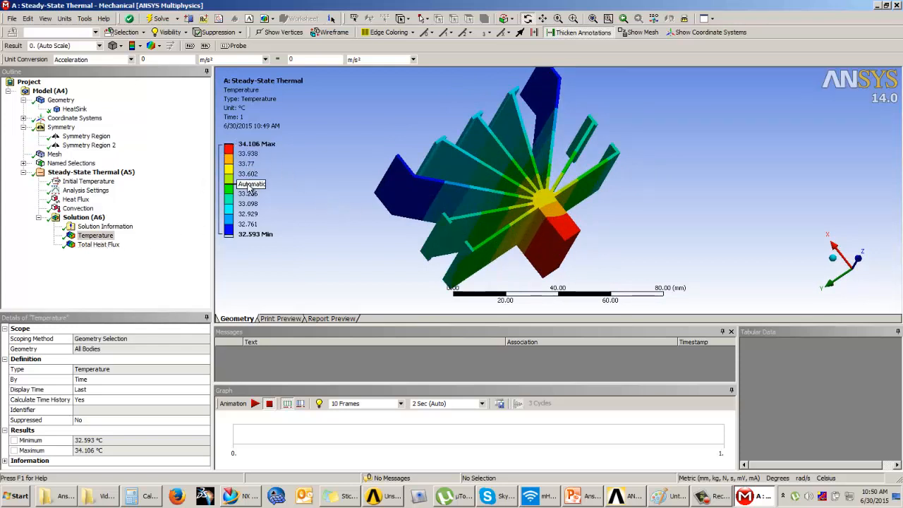
Display the Total Heat Flux result and examine its distribution around the core and fin roots
click(98, 244)
middle_drag(313, 244, 511, 189)
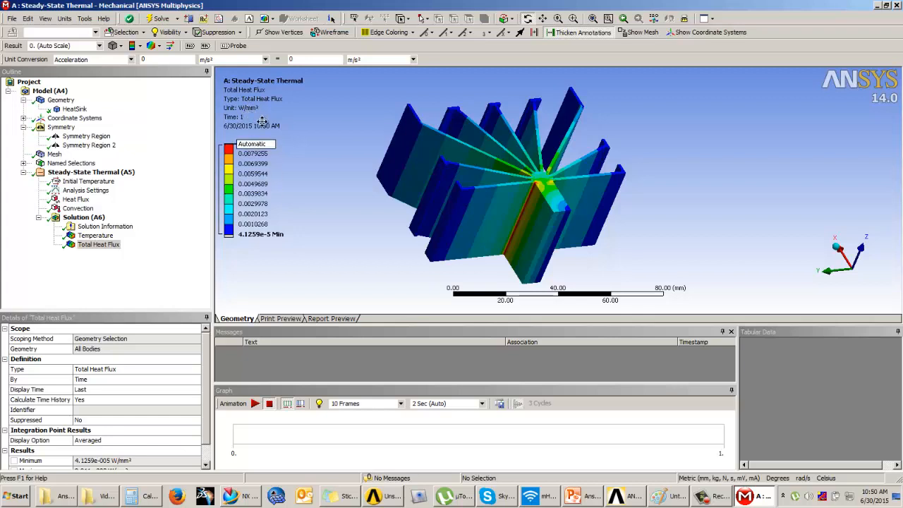
middle_drag(502, 202, 476, 189)
scroll(509, 187, up, 2)
scroll(509, 187, down, 4)
middle_drag(549, 188, 488, 210)
click(106, 247)
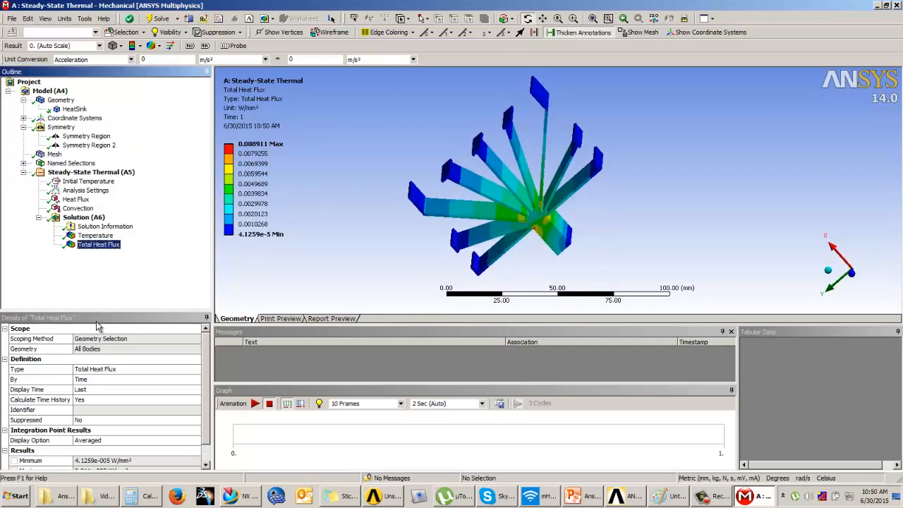
Insert a second Total Heat Flux result and scope it to the flat end face spanning the core and fins
click(79, 218)
click(55, 45)
click(58, 72)
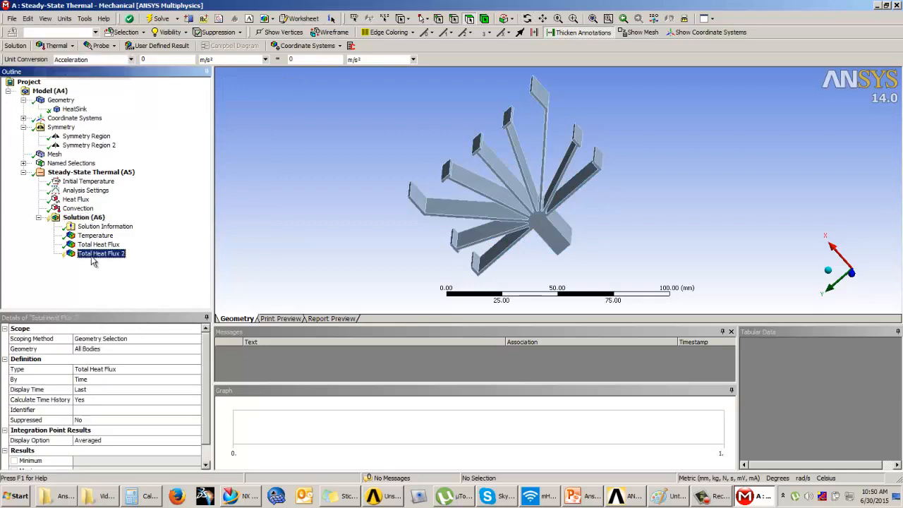
click(98, 352)
middle_drag(508, 212, 521, 225)
click(545, 218)
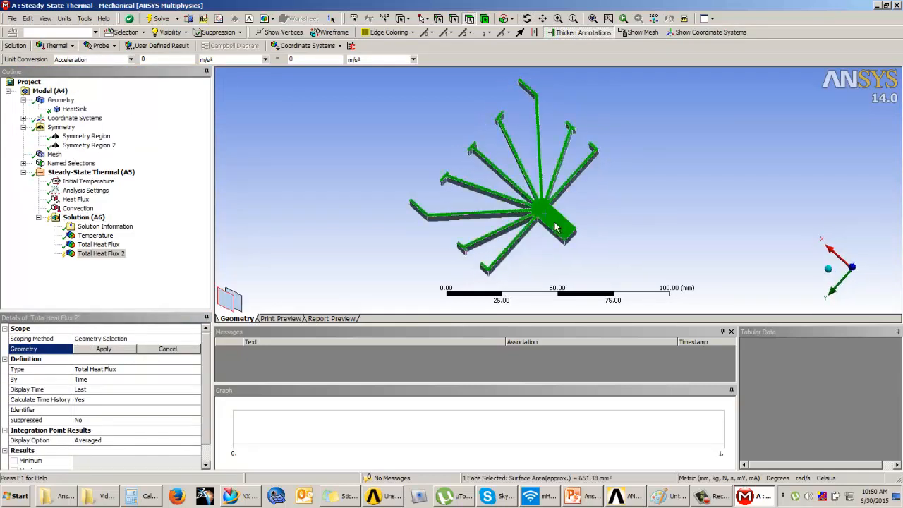
middle_drag(579, 220, 583, 201)
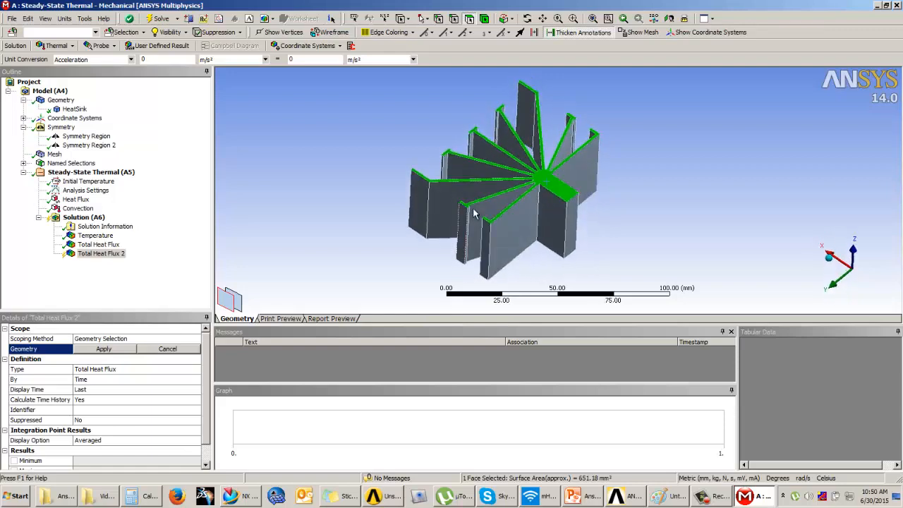
scroll(510, 196, up, 5)
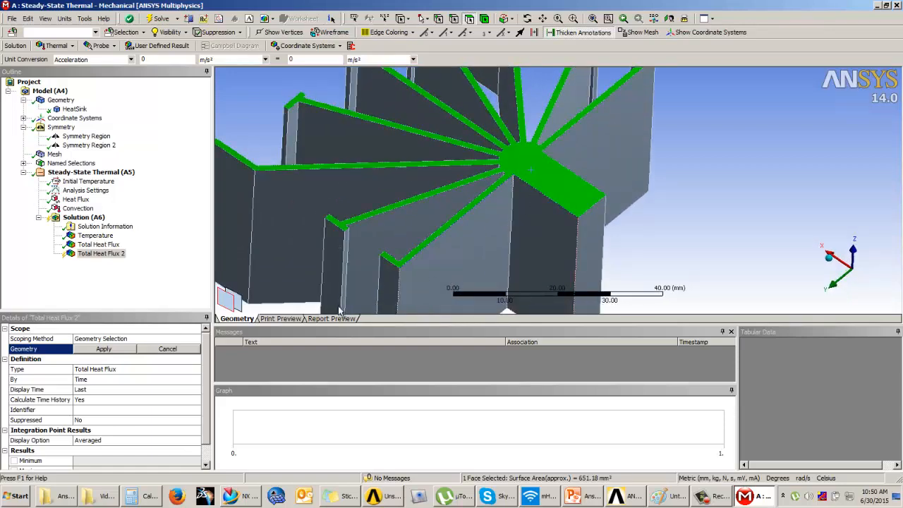
click(121, 347)
Evaluate all results to compute the total heat flux on the scoped end face
right_click(110, 262)
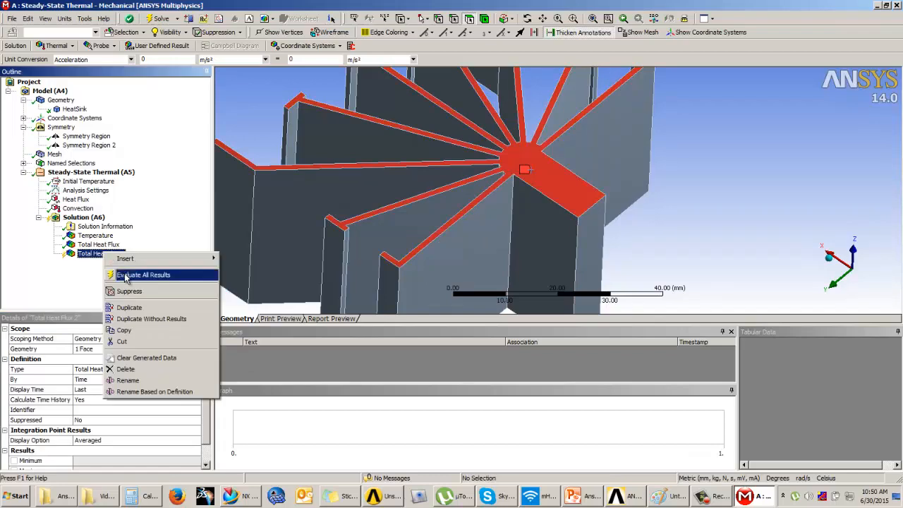
click(125, 275)
scroll(616, 200, down, 3)
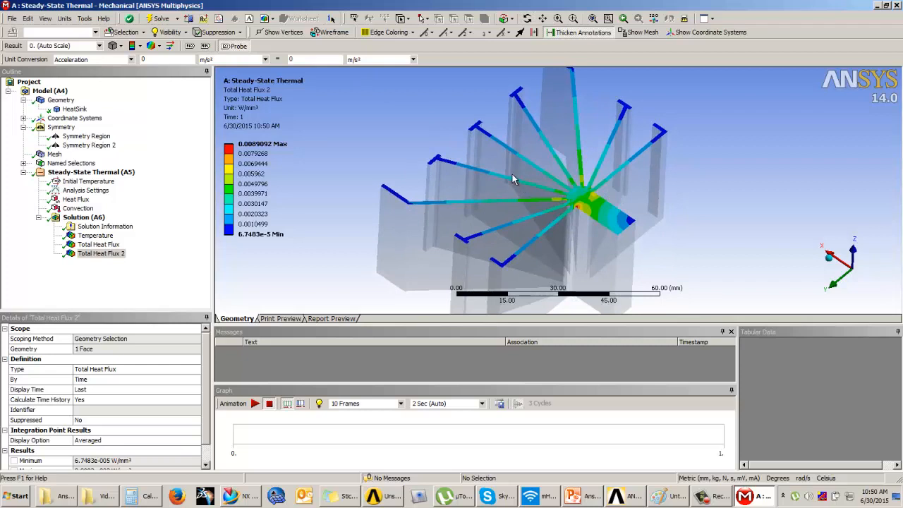
Probe the total heat flux at four points along different fins on the end face
click(625, 161)
click(576, 123)
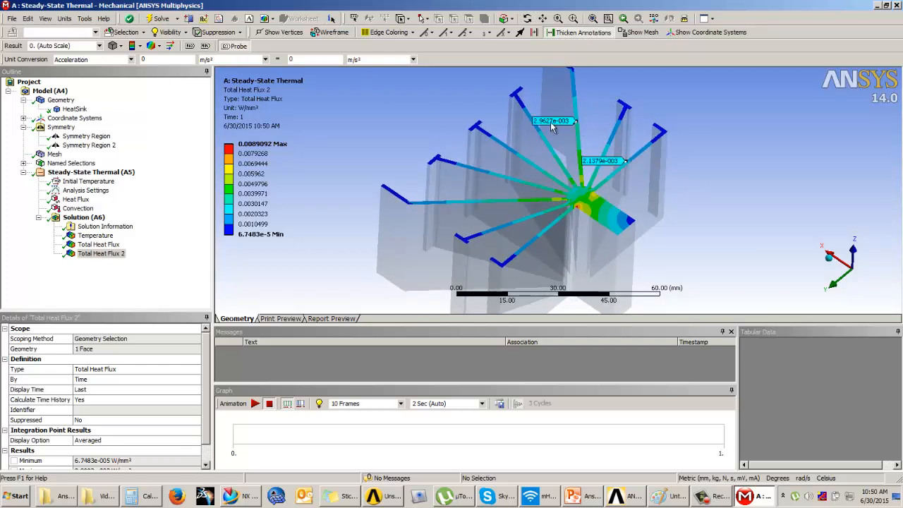
click(527, 112)
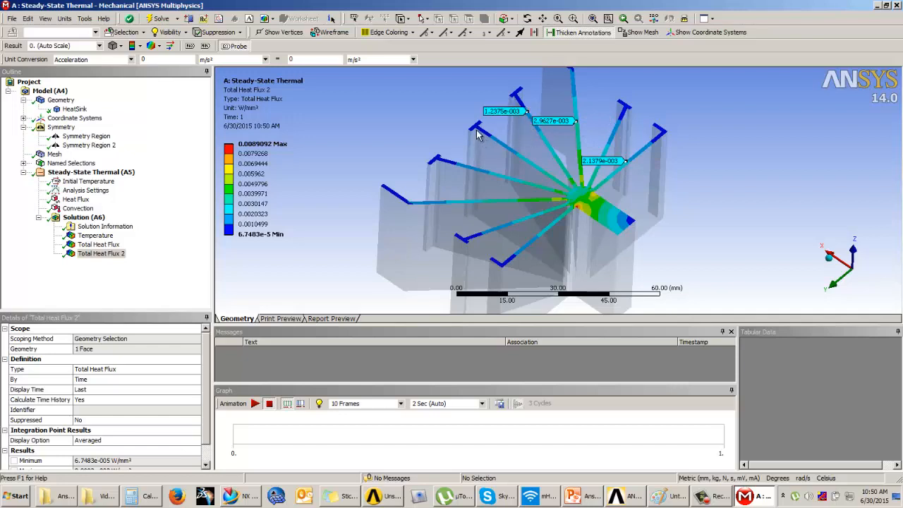
click(477, 127)
click(192, 270)
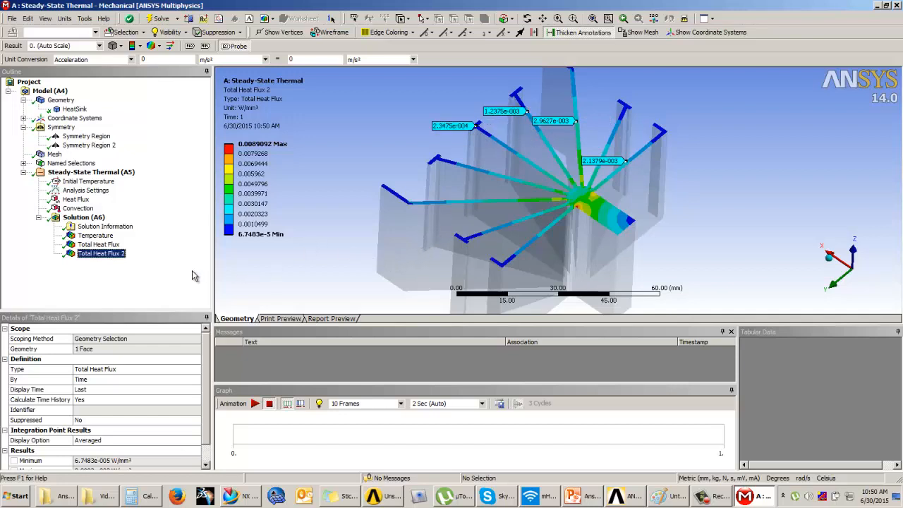
Show the maximum and minimum labels on the end-face heat flux plot, and hide them again
click(191, 46)
click(208, 48)
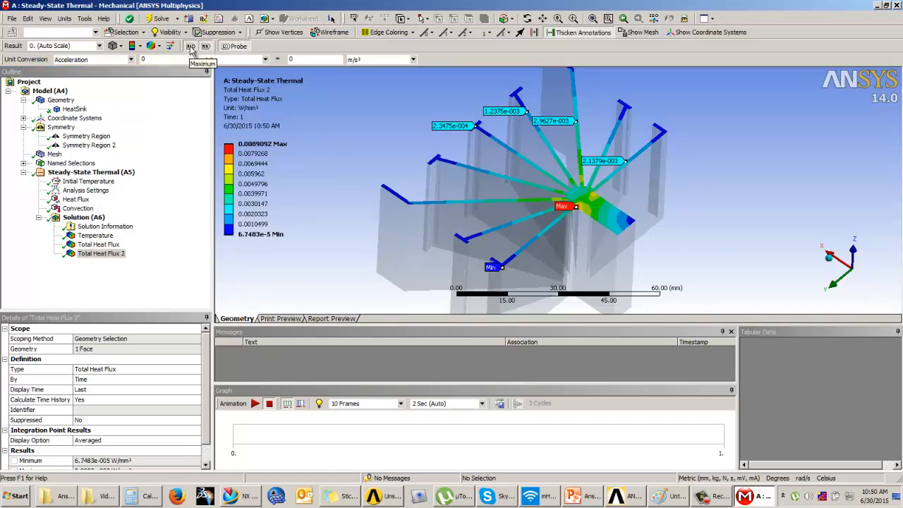
click(190, 46)
click(204, 46)
drag(499, 127, 548, 184)
Insert a Reaction probe under the Solution with Convection as its boundary condition
click(74, 218)
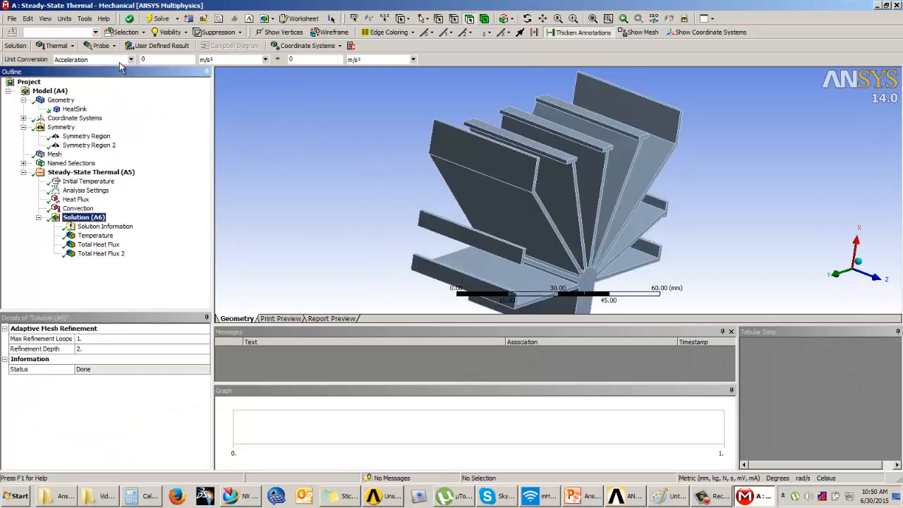
click(99, 46)
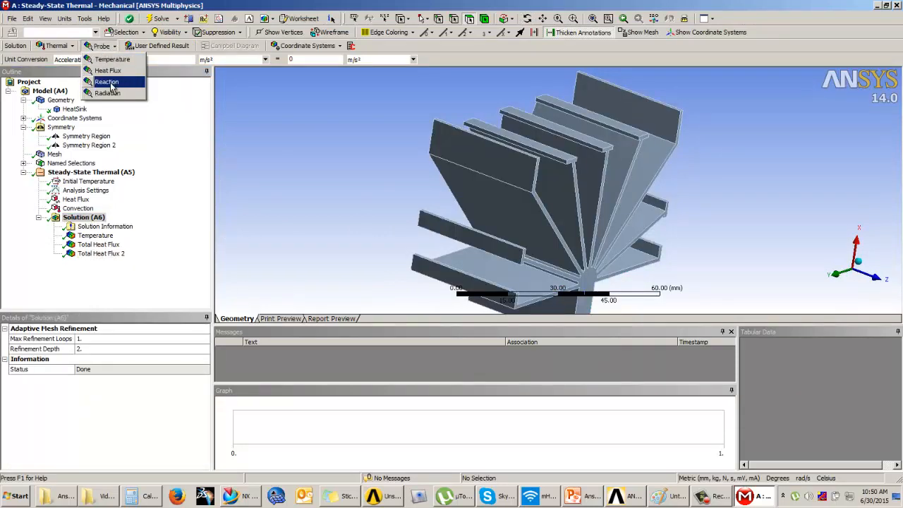
click(111, 87)
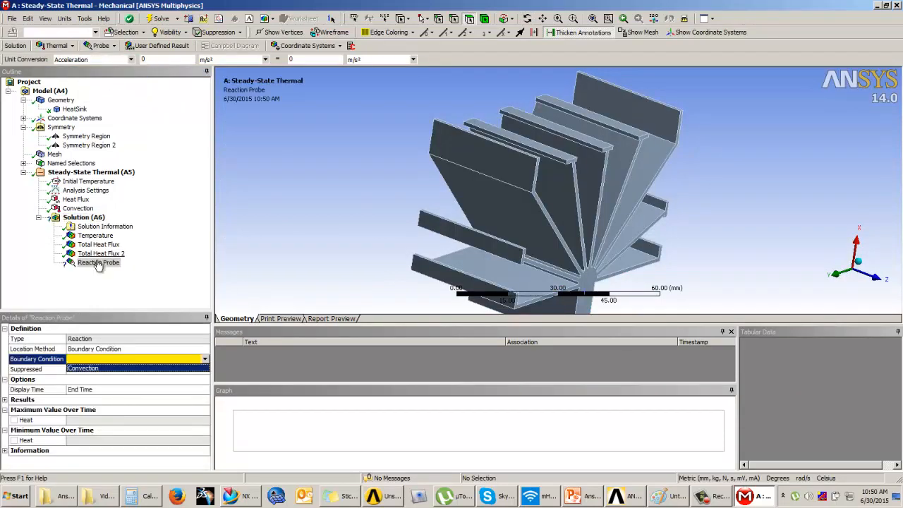
drag(408, 212, 503, 265)
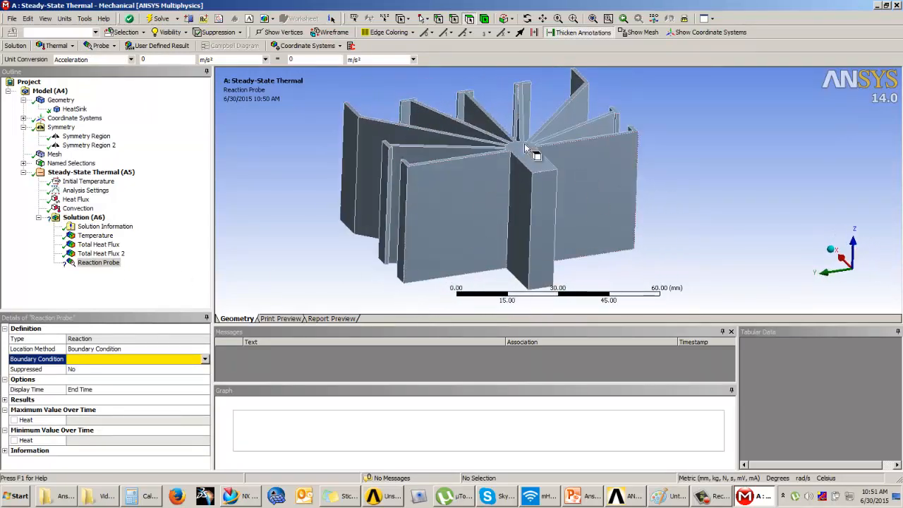
click(204, 360)
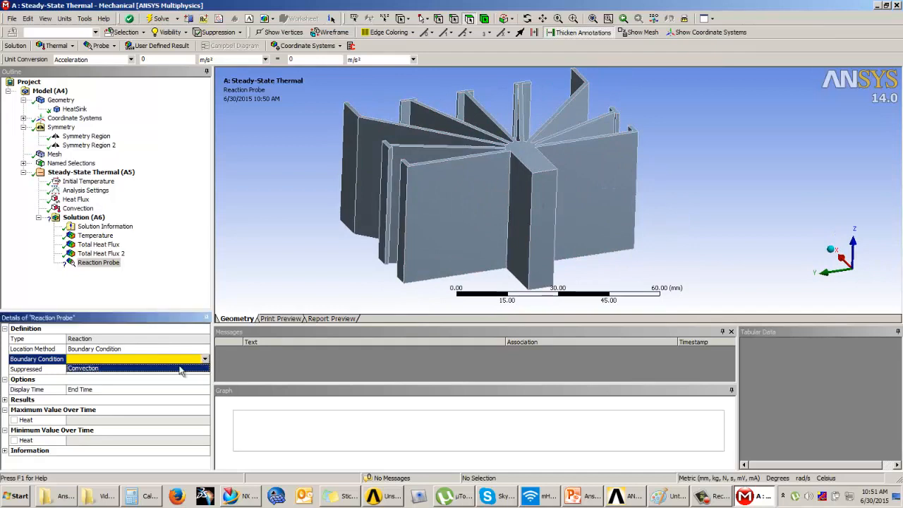
click(92, 370)
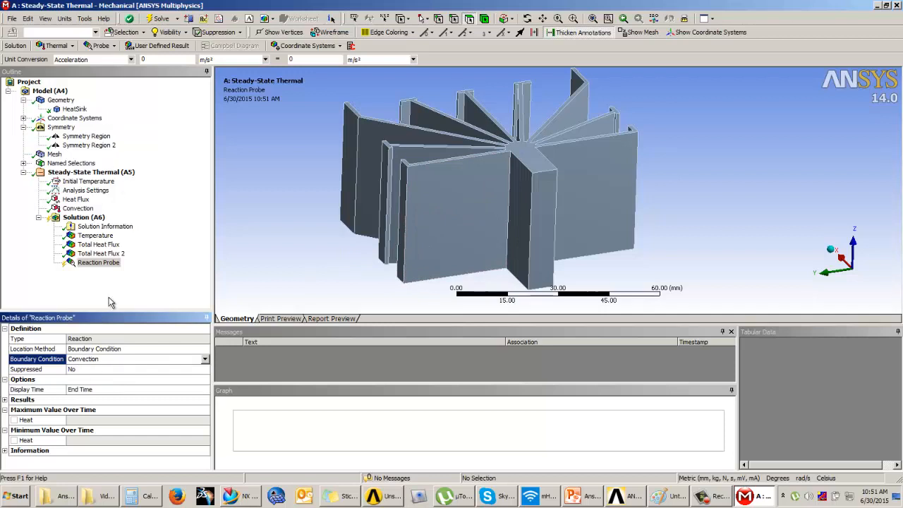
Evaluate all results to obtain the heat reaction at the convection boundary
right_click(103, 270)
click(113, 287)
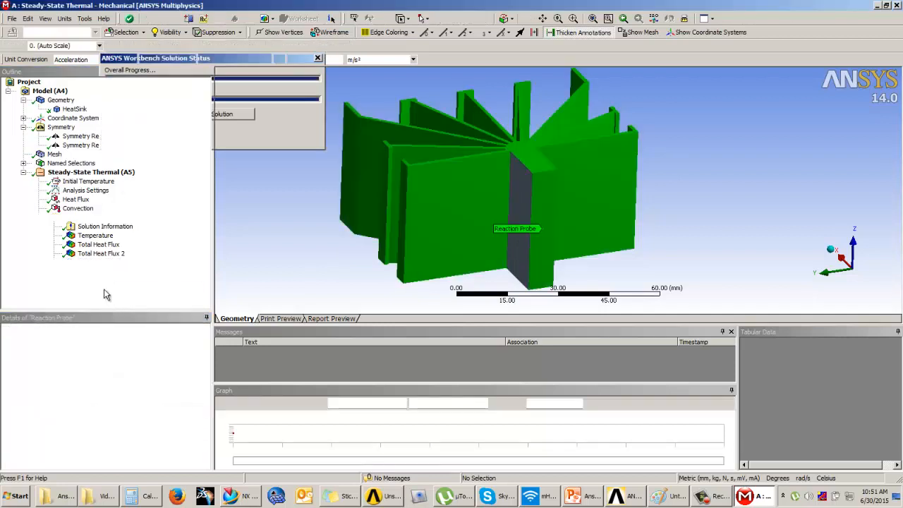
click(102, 280)
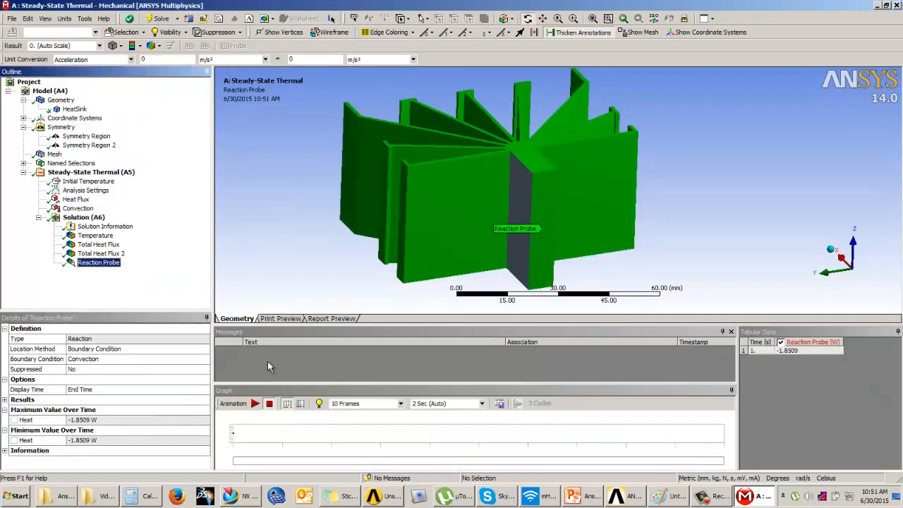
Examine the surfaces covered by the reaction probe from several sides of the heat sink
drag(508, 212, 433, 258)
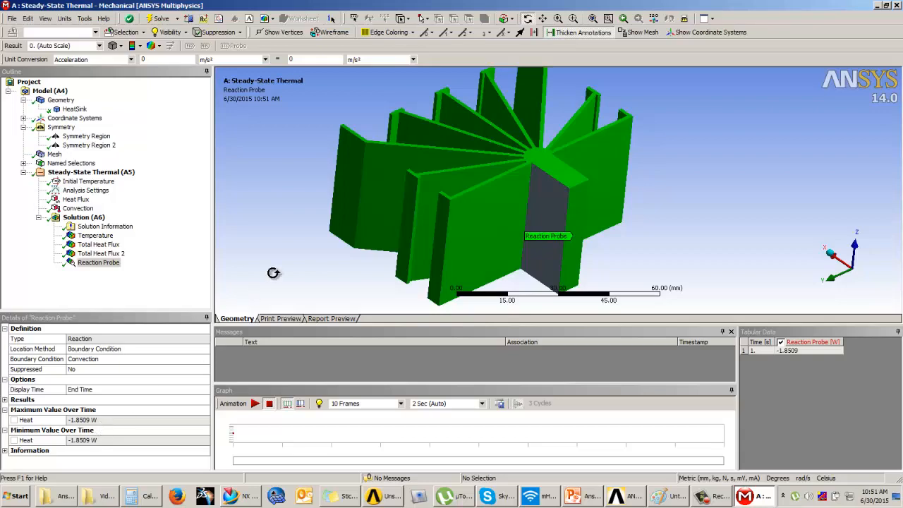
drag(296, 264, 607, 218)
click(114, 303)
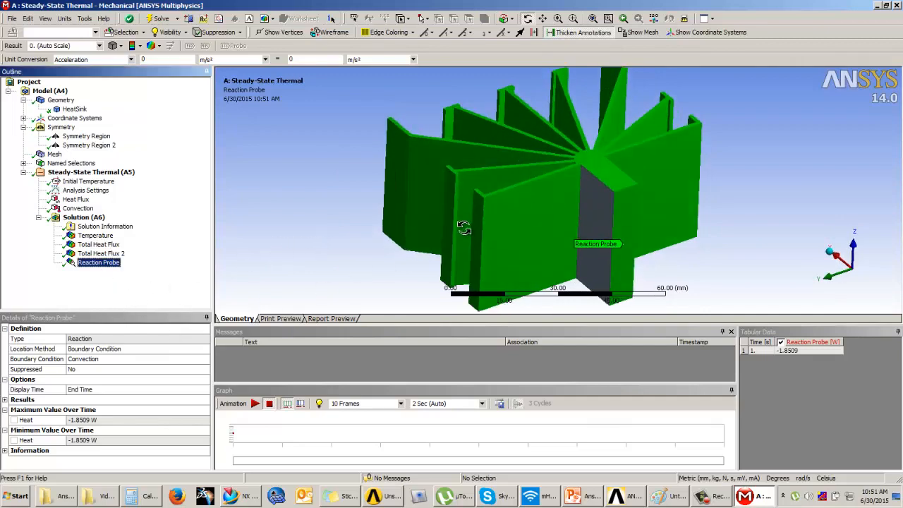
drag(334, 232, 456, 115)
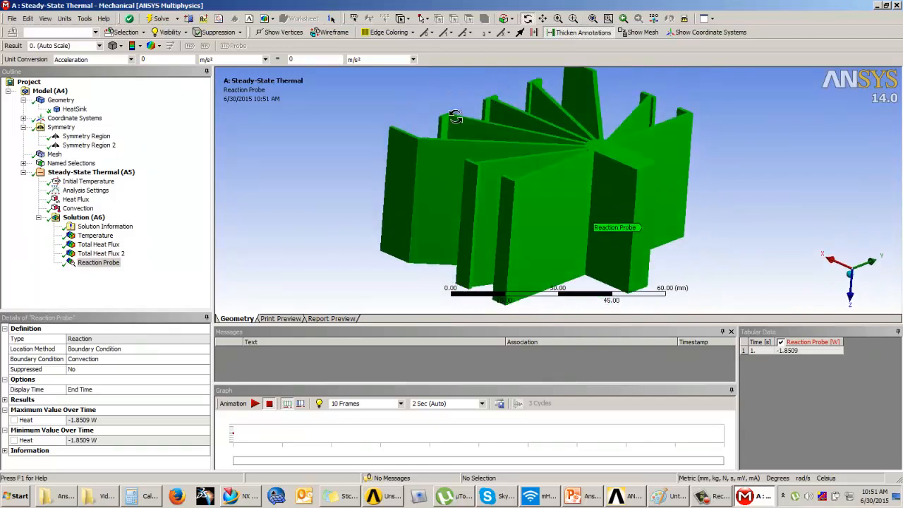
scroll(408, 187, up, 2)
scroll(304, 217, down, 4)
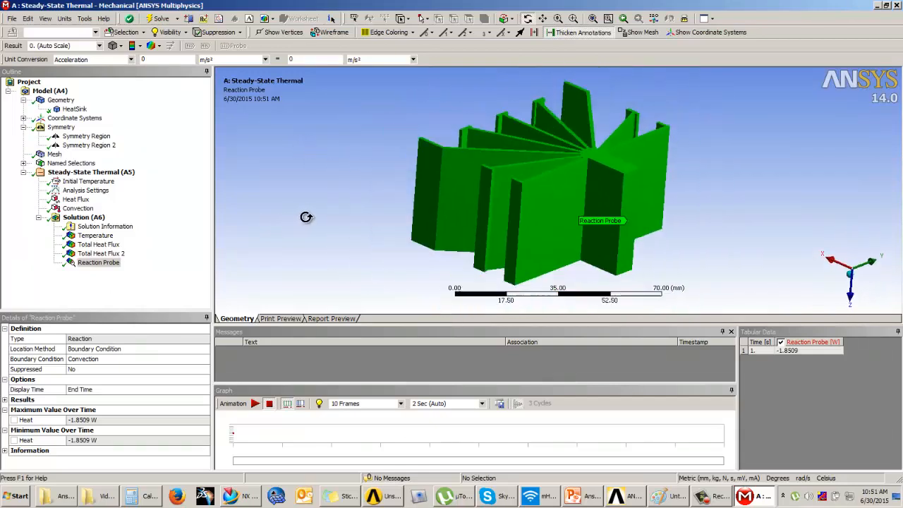
click(134, 287)
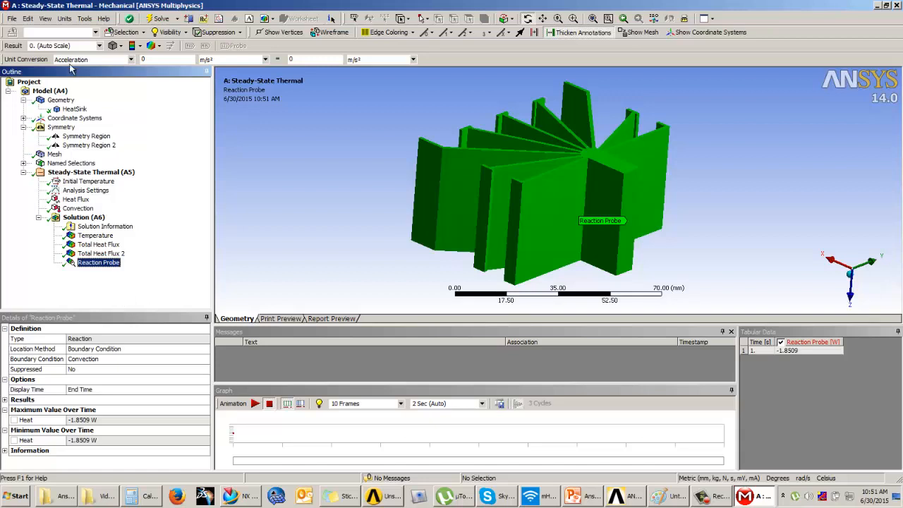
click(83, 218)
click(68, 47)
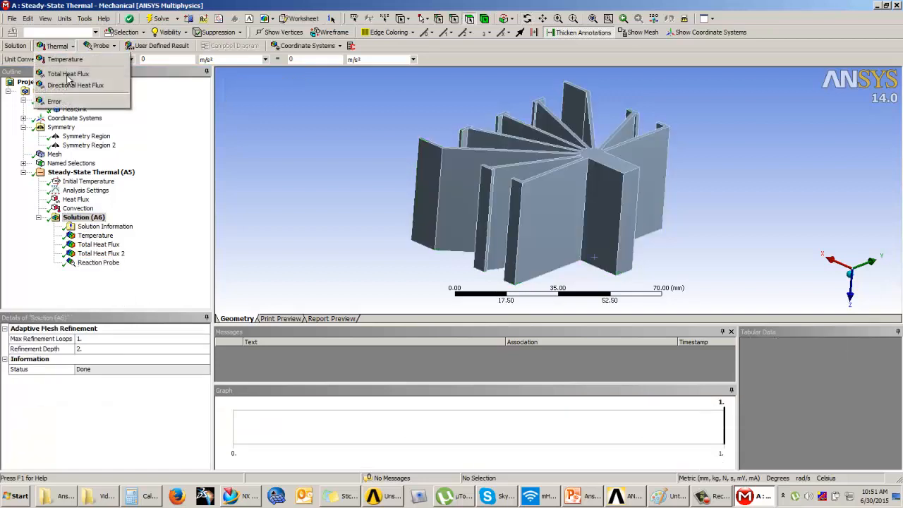
click(85, 285)
middle_drag(414, 205, 488, 188)
scroll(523, 199, down, 2)
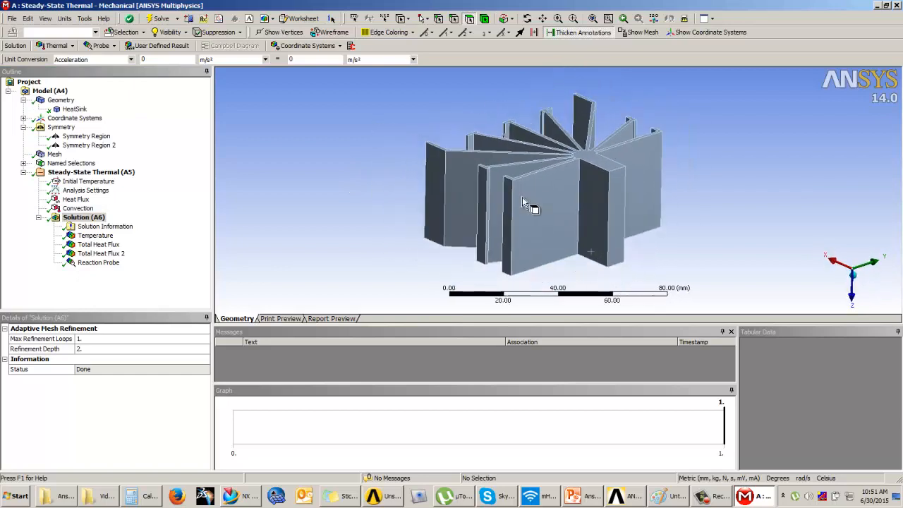
ctrl+middle_drag(573, 222, 530, 212)
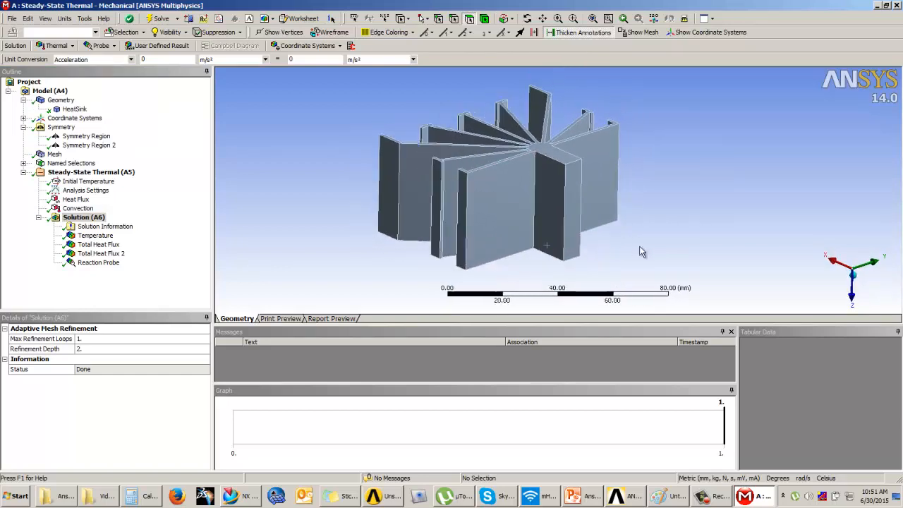
shift+middle_drag(615, 256, 575, 242)
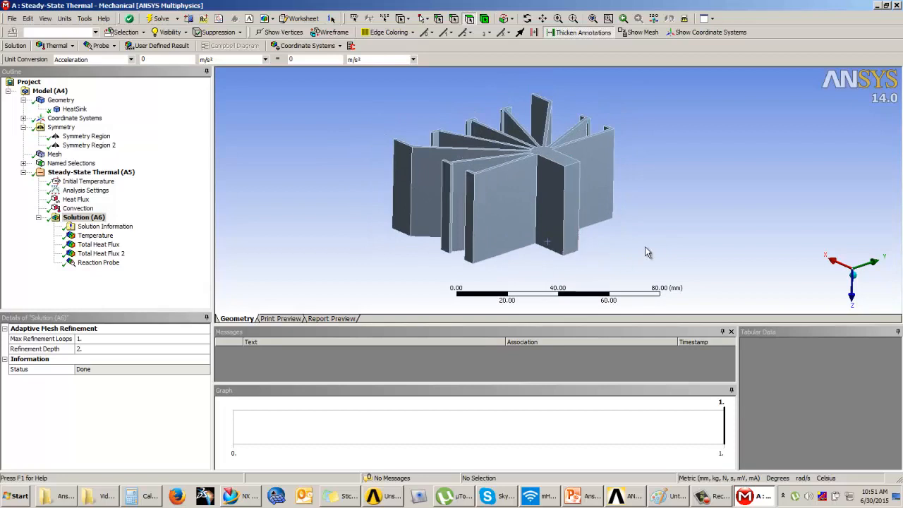
Review the Temperature, Total Heat Flux and Reaction Probe results one after another
click(95, 236)
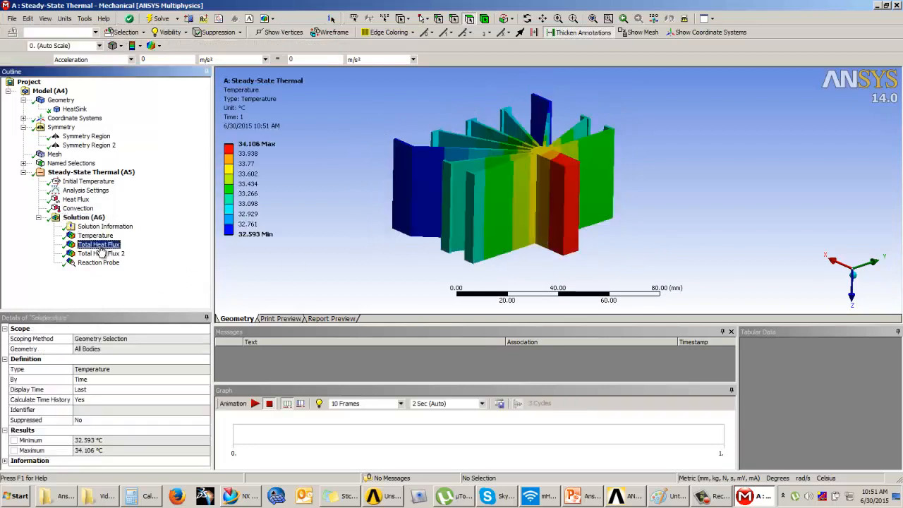
click(99, 245)
click(99, 262)
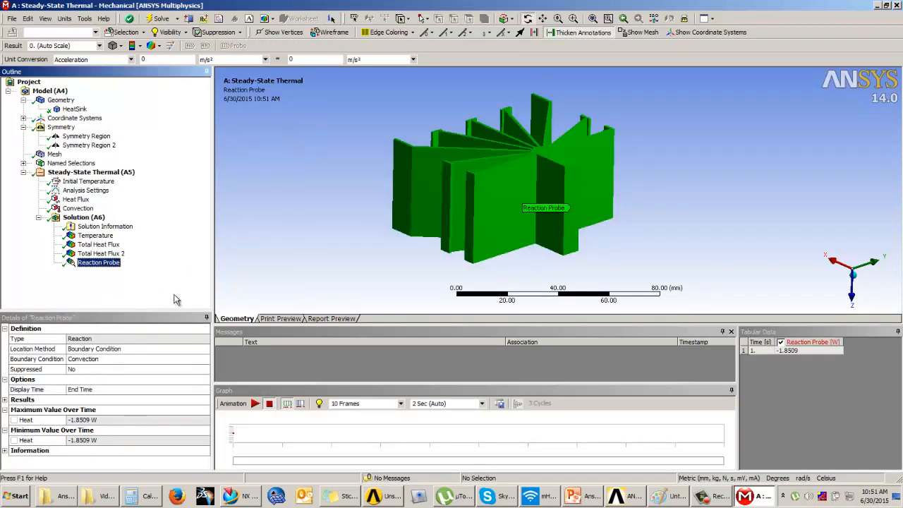
ctrl+middle_drag(297, 244, 336, 268)
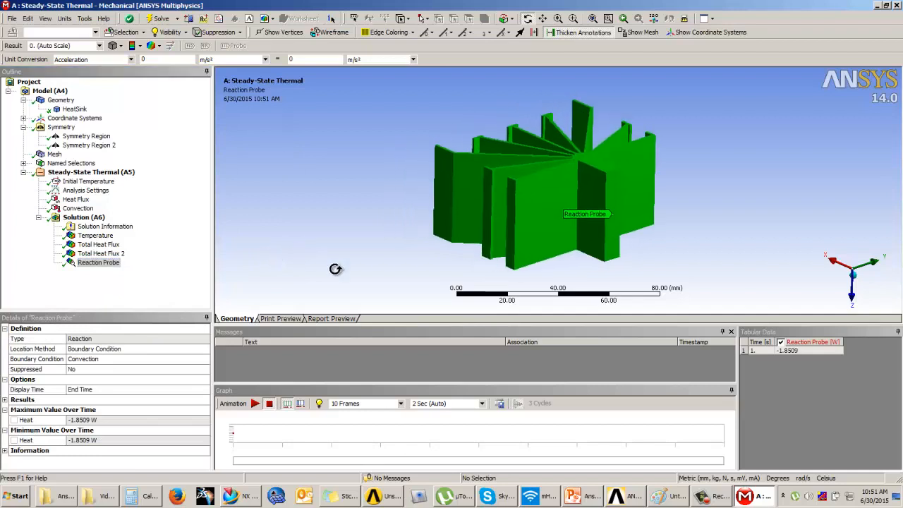
click(713, 497)
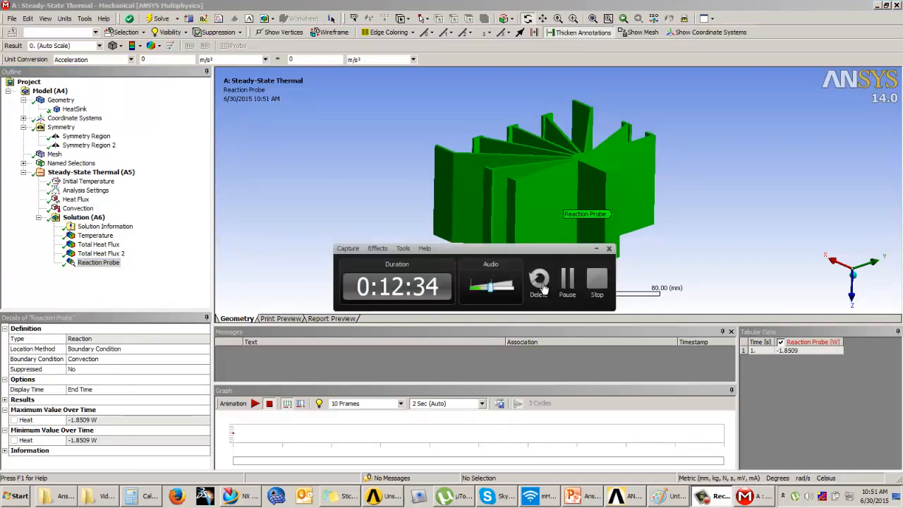